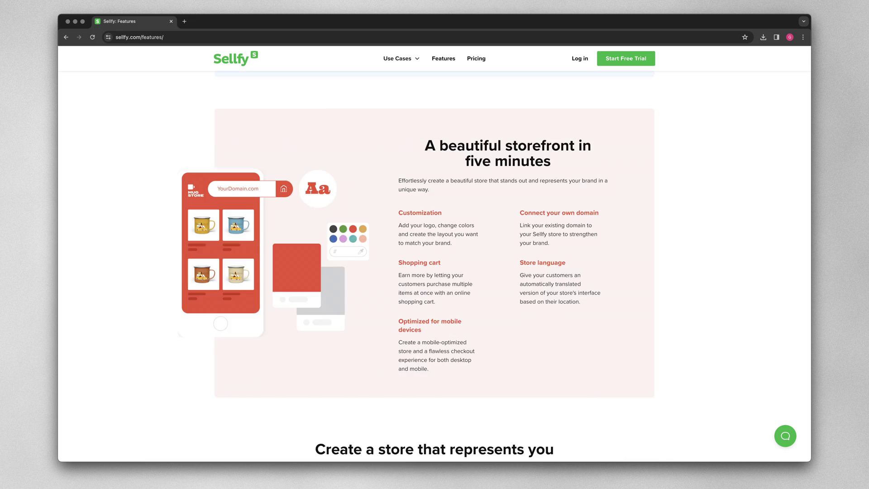
pyautogui.scroll(-10, 435, 272)
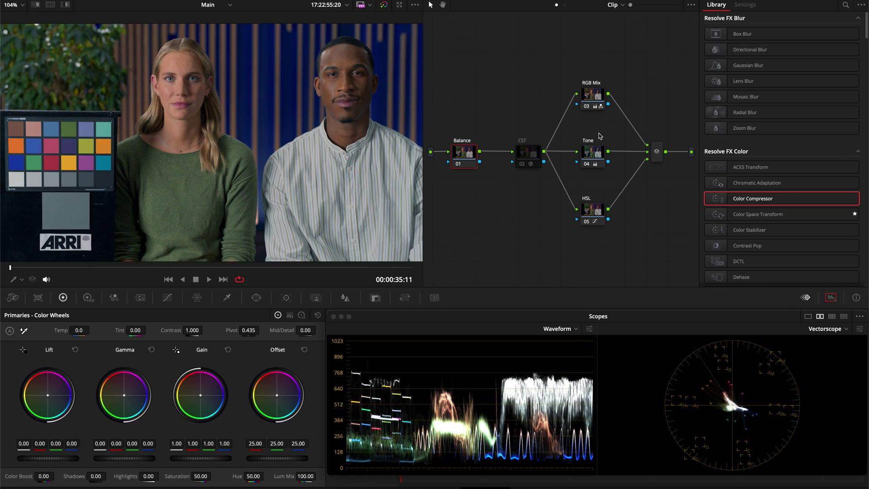
# Compare the HSL node on and off, then reset all grades and nodes to a single node.
pyautogui.click(586, 222)
pyautogui.hotkey('ctrl', 'd')
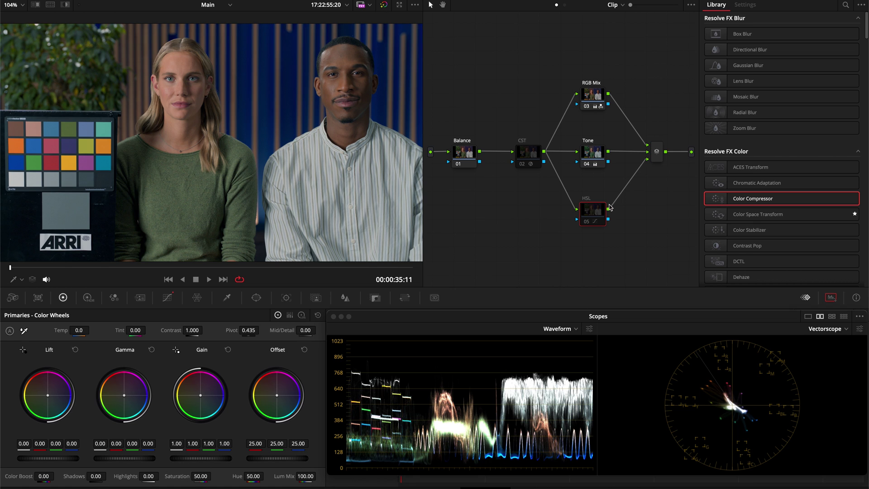
pyautogui.hotkey('ctrl', 'd')
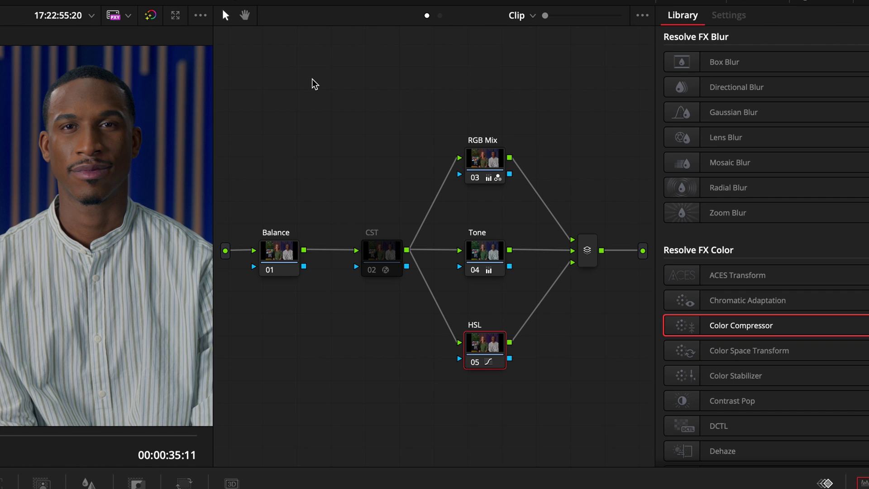
pyautogui.rightClick(311, 82)
pyautogui.click(324, 88)
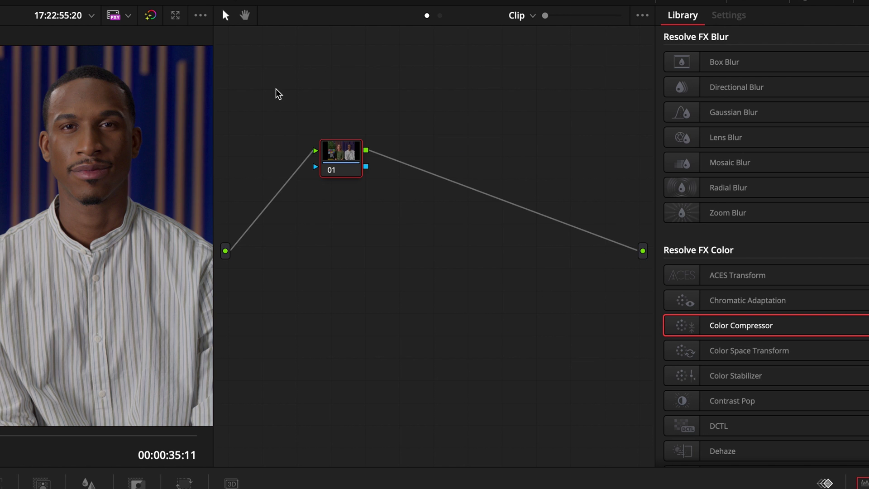
# Preview the clips in the strip, return to the colour chart and label node 01 'Balance'.
pyautogui.click(154, 257)
pyautogui.click(243, 256)
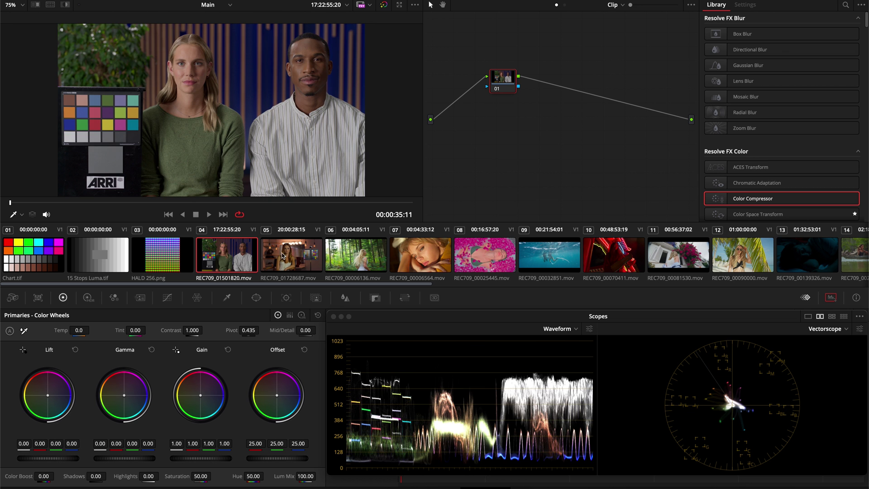
pyautogui.click(284, 256)
pyautogui.click(356, 256)
pyautogui.click(421, 258)
pyautogui.click(487, 258)
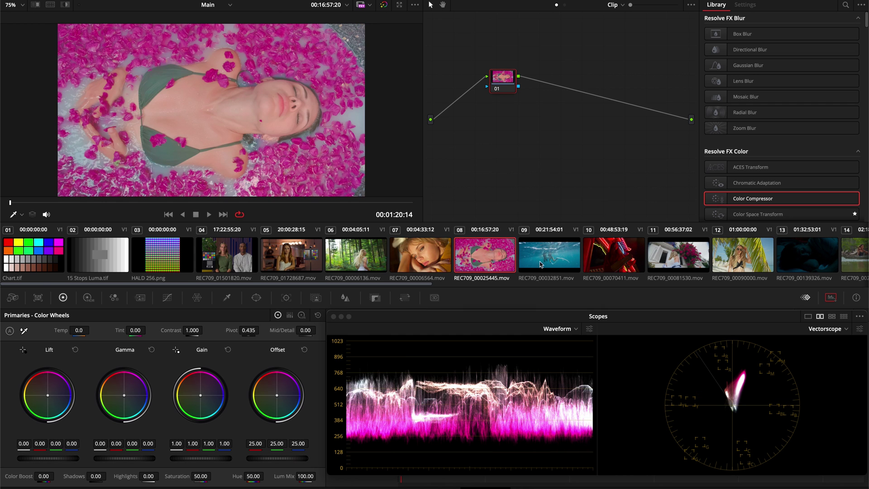
pyautogui.scroll(-2, 544, 265)
pyautogui.click(470, 262)
pyautogui.click(518, 263)
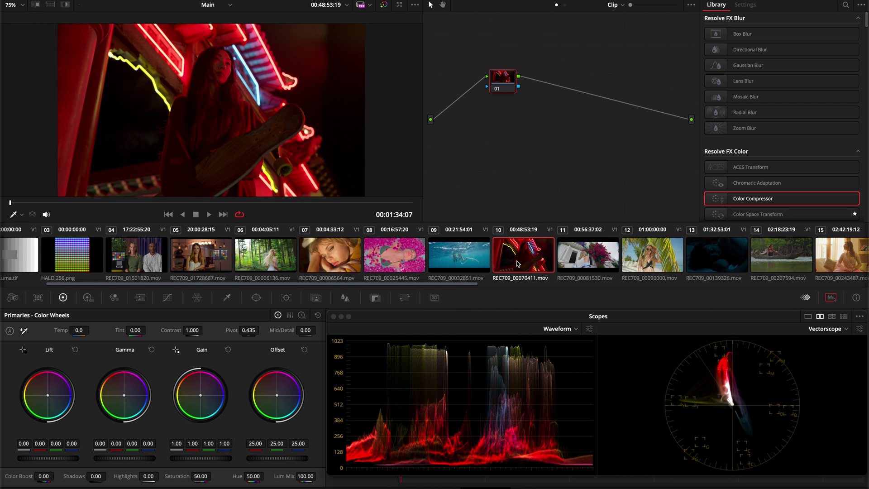
pyautogui.click(566, 261)
pyautogui.scroll(-3, 573, 260)
pyautogui.press('Home')
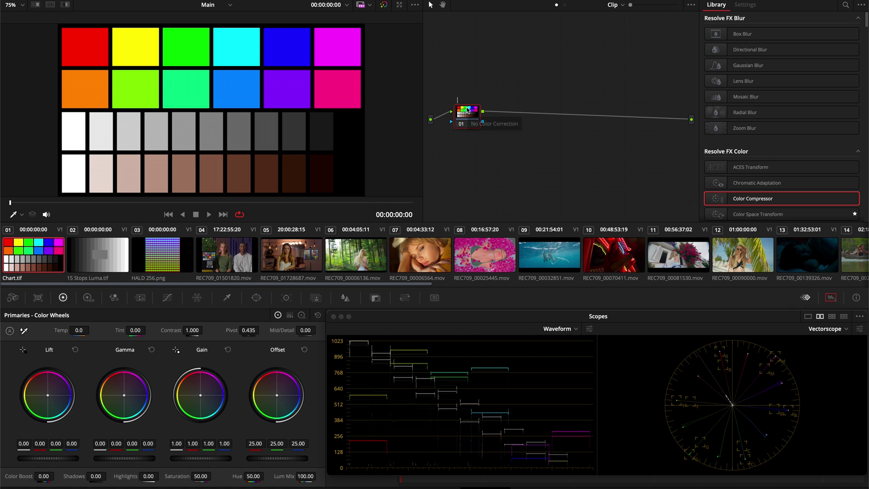
pyautogui.write('Balance')
pyautogui.press('Return')
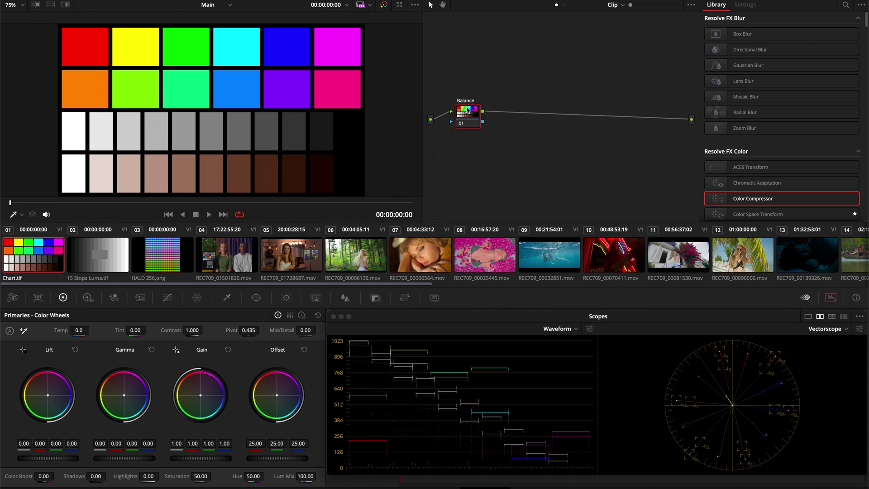
# Add node 02 labelled 'CST' and apply the Color Space Transform effect to it.
pyautogui.click(352, 254)
pyautogui.click(486, 254)
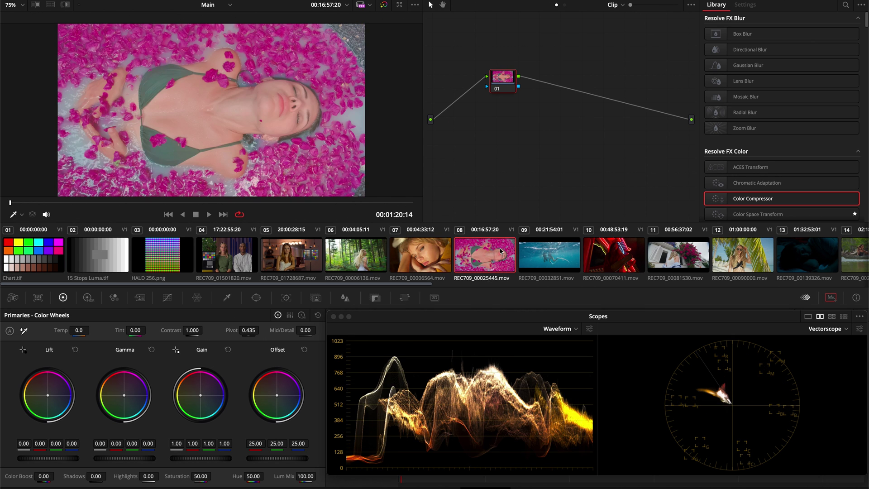
pyautogui.click(535, 253)
pyautogui.press('Home')
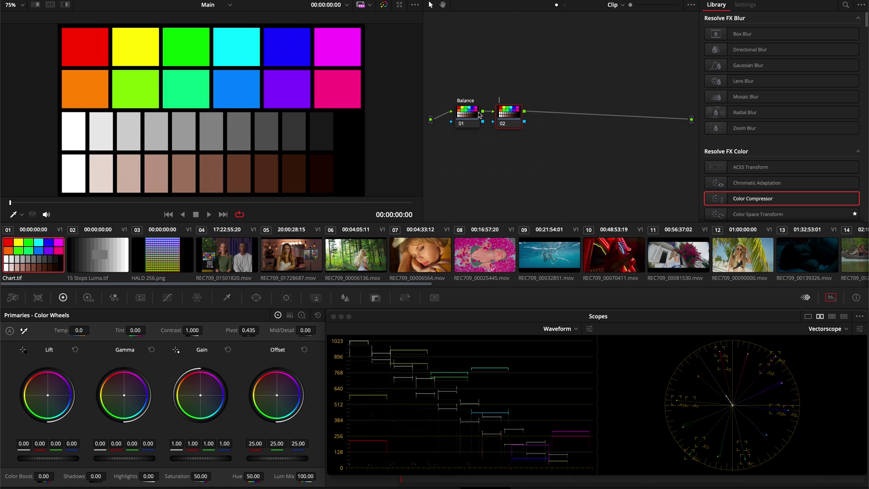
pyautogui.write('CST')
pyautogui.press('Return')
pyautogui.click(772, 215)
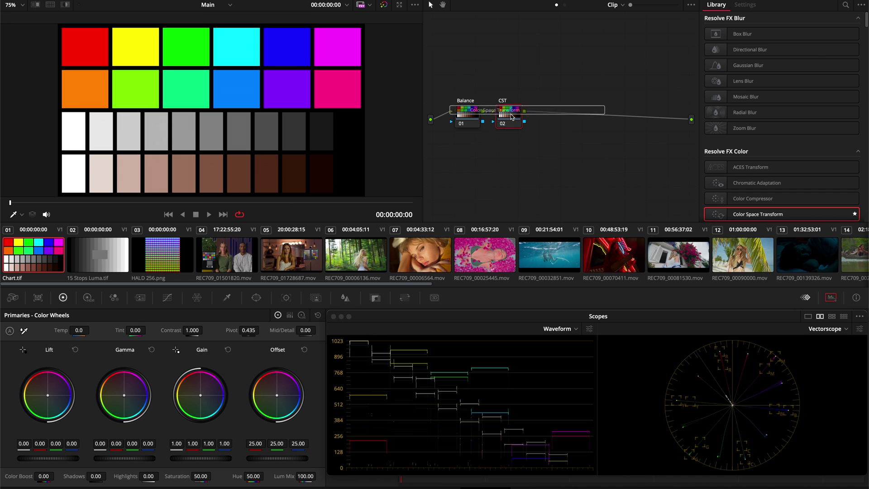
pyautogui.moveTo(772, 216); pyautogui.dragTo(509, 115)
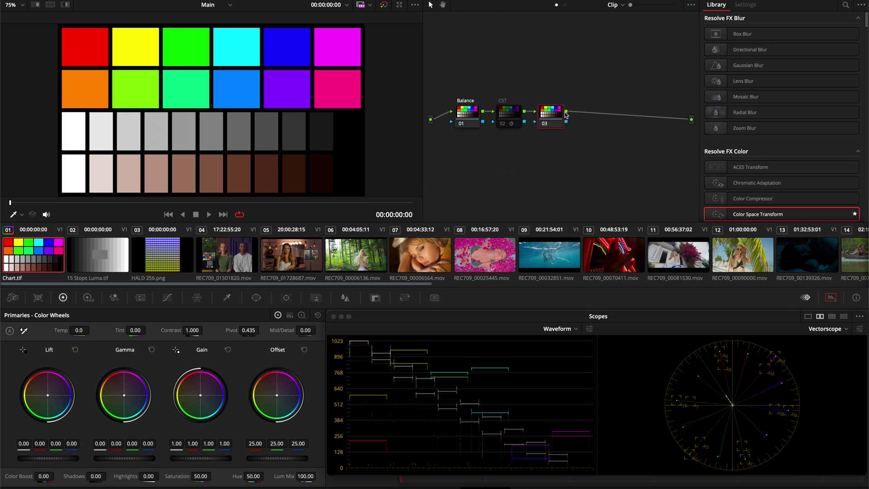
# Add a parallel node beside node 03 and confirm the 'RGB Mix' label.
pyautogui.hotkey('alt', 'l')
pyautogui.write('RGB M')
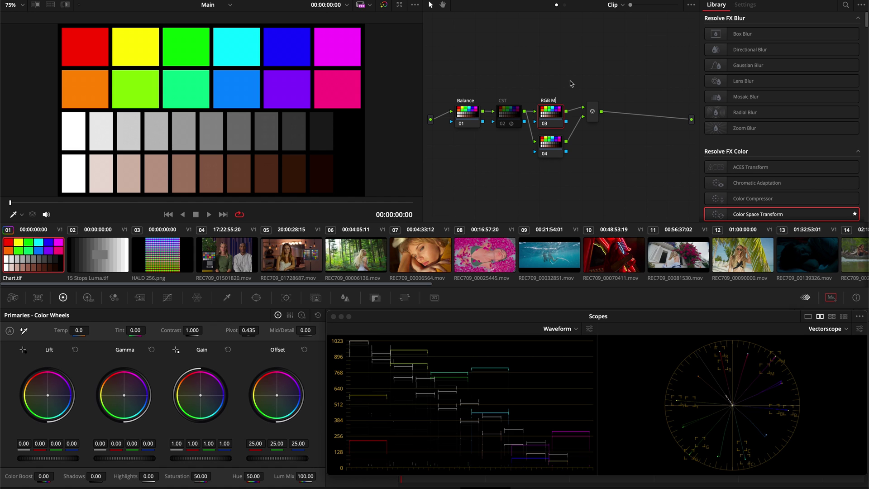
pyautogui.write('ix')
pyautogui.click(550, 147)
pyautogui.write('Tone')
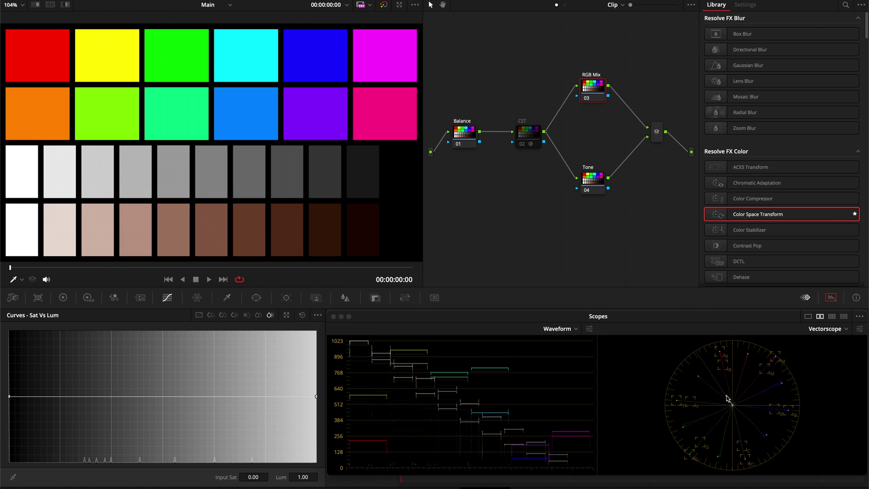
pyautogui.scroll(2, 729, 400)
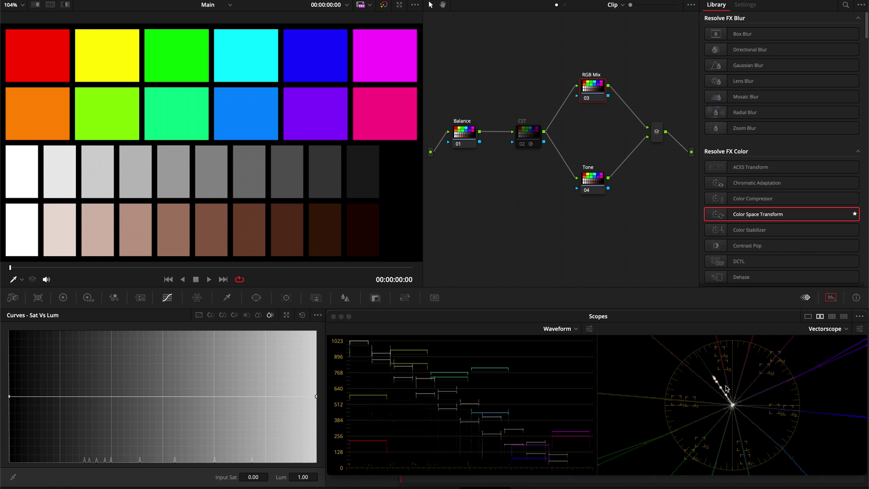
pyautogui.scroll(-2, 716, 380)
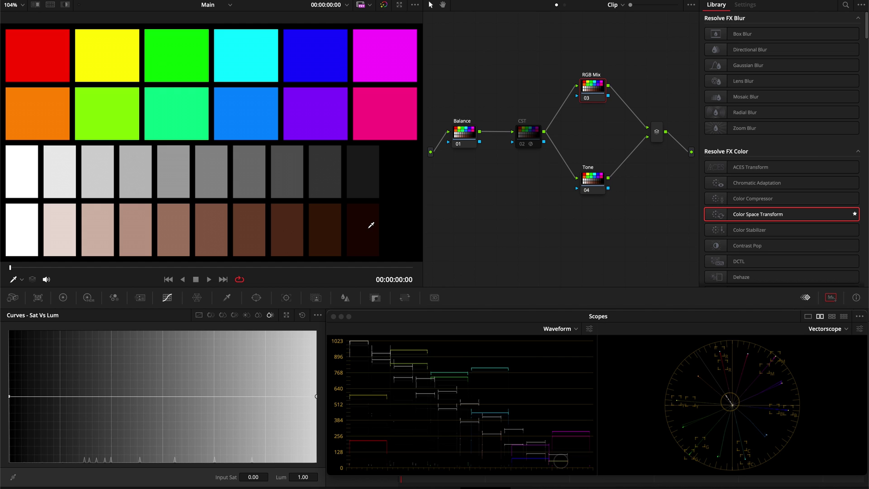
# Show the Primaries colour wheels and bring up the RGB Mixer controls.
pyautogui.hotkey('alt', '1')
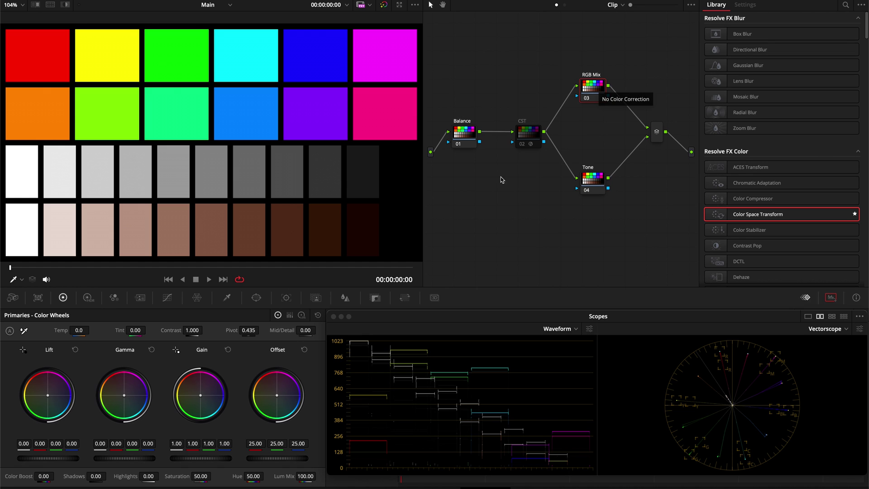
pyautogui.click(114, 298)
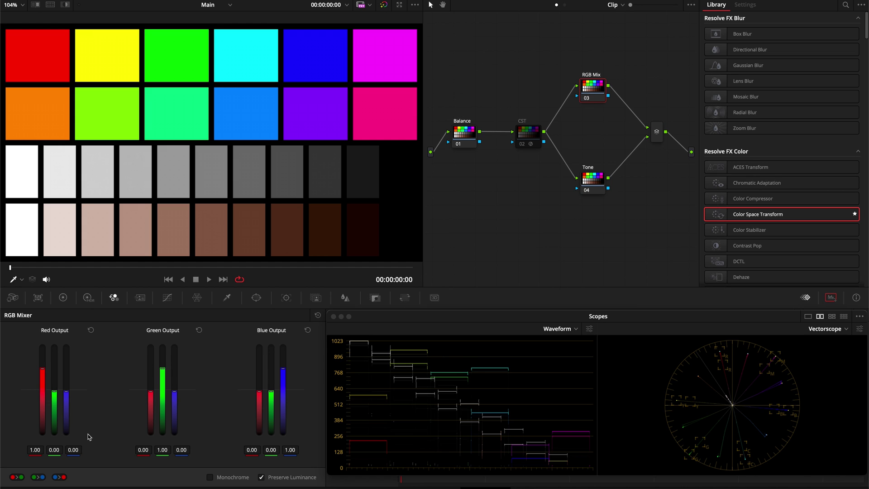
# Set Red Output to mix 0.50 green and -0.50 blue and compare the node bypassed.
pyautogui.click(53, 450)
pyautogui.write('0.5')
pyautogui.press('Return')
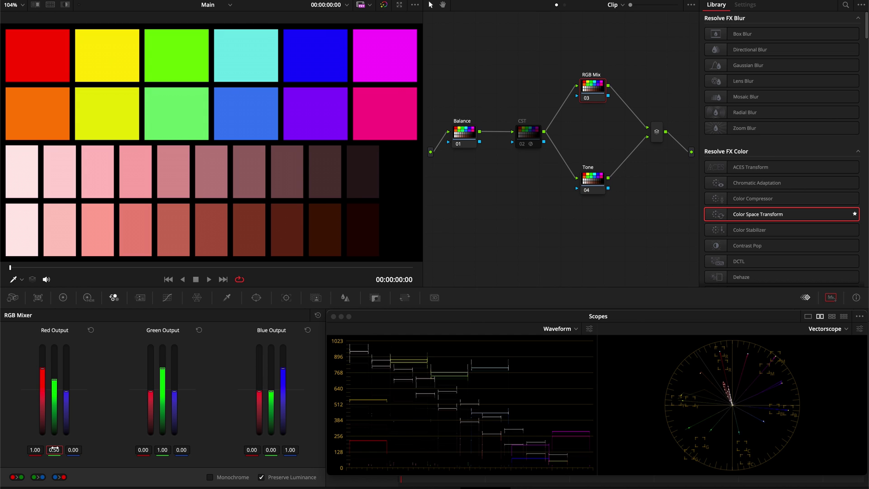
pyautogui.click(73, 449)
pyautogui.press('BackSpace')
pyautogui.write('-0.5')
pyautogui.press('Return')
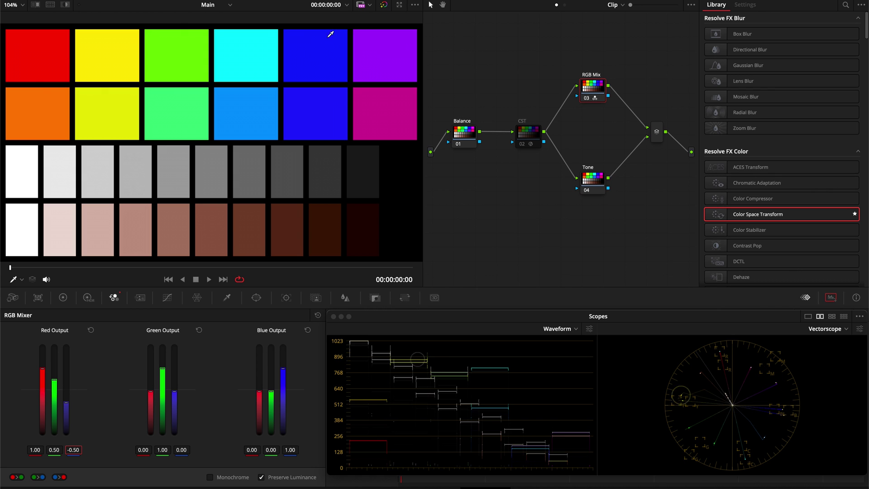
pyautogui.hotkey('ctrl', 'd')
pyautogui.hotkey('ctrl', 'd')
pyautogui.hotkey('ctrl', 'd')
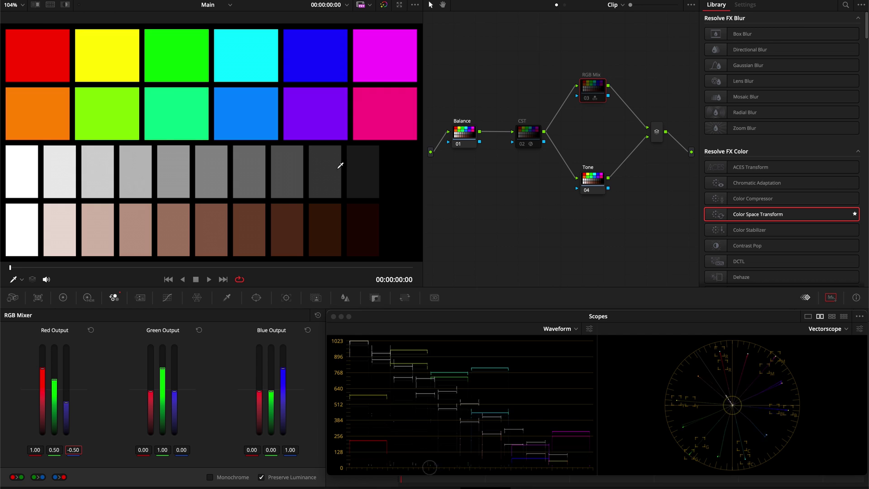
pyautogui.hotkey('ctrl', 'd')
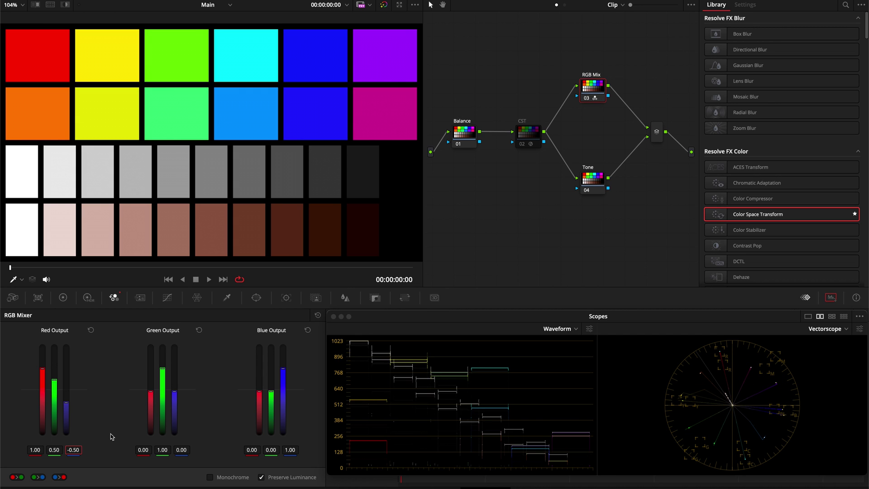
# Test extreme Red Output mixes of 2.00 green and -2.00 blue, then restore 0.50 and -0.50.
pyautogui.moveTo(54, 382); pyautogui.dragTo(54, 334)
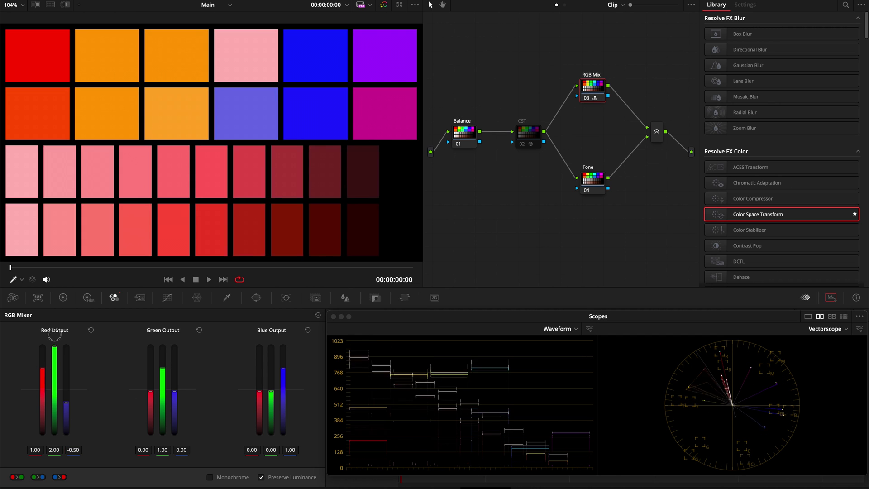
pyautogui.moveTo(66, 396); pyautogui.dragTo(67, 437)
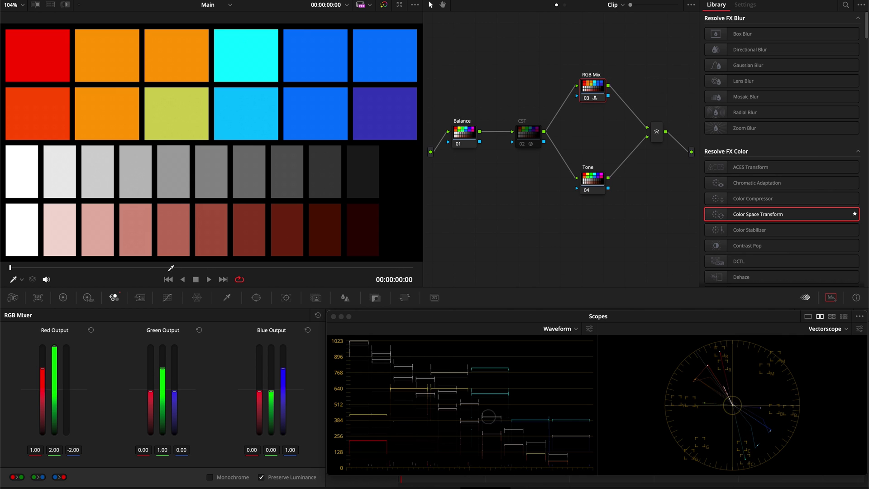
pyautogui.write('0.5')
pyautogui.press('Return')
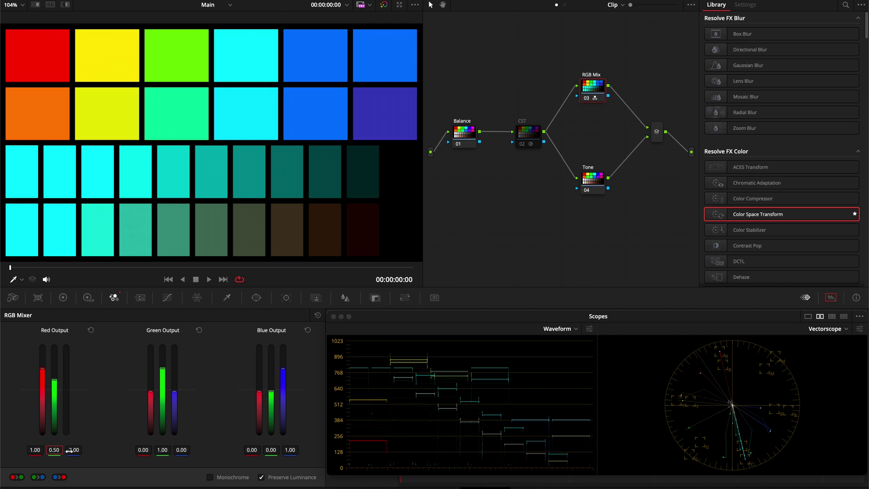
pyautogui.click(73, 451)
pyautogui.write('-0.5')
pyautogui.press('Return')
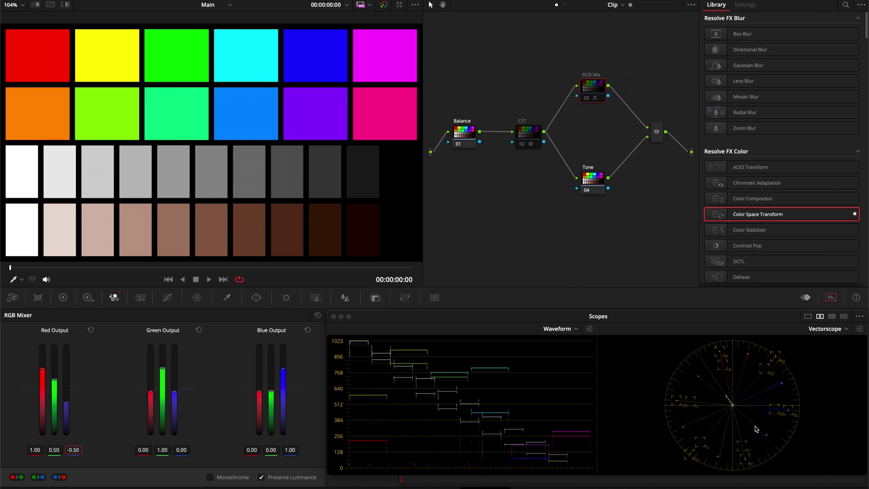
pyautogui.hotkey('ctrl', 'd')
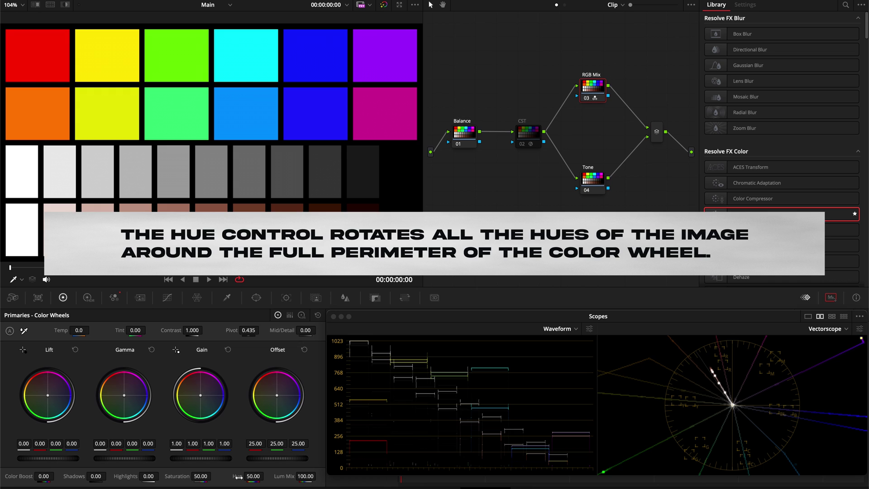
# Lower the RGB Mix node's Hue to 49.00 and toggle the node to compare.
pyautogui.moveTo(238, 476); pyautogui.dragTo(235, 475)
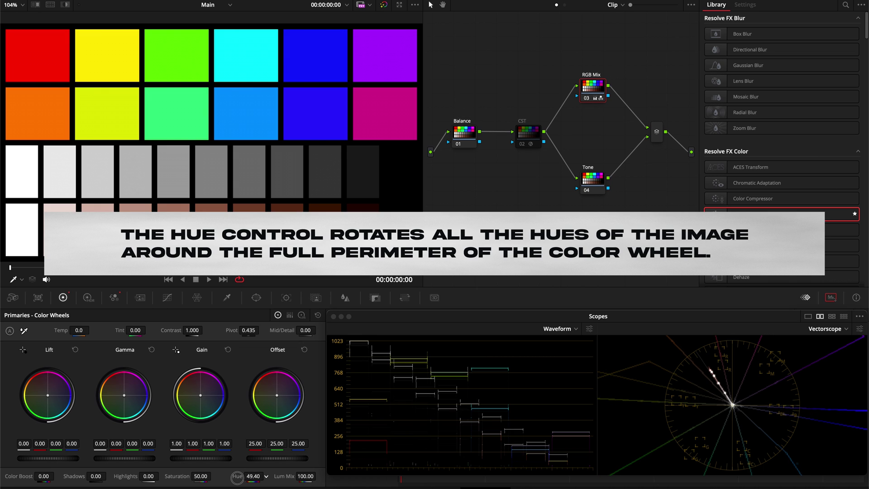
pyautogui.moveTo(237, 475); pyautogui.dragTo(236, 476)
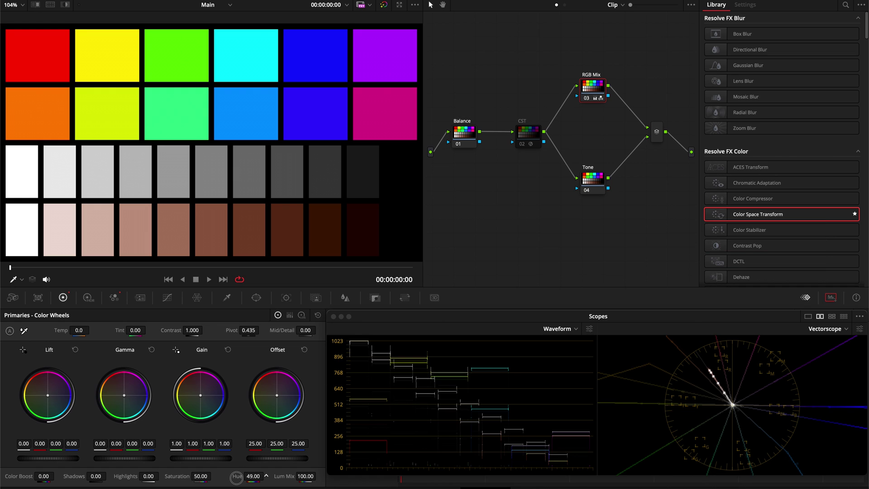
pyautogui.hotkey('ctrl', 'd')
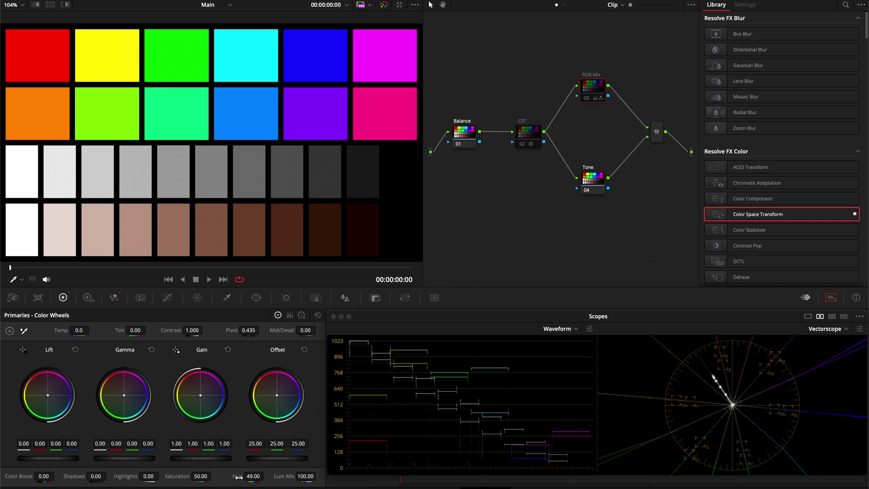
pyautogui.hotkey('ctrl', 'd')
pyautogui.hotkey('ctrl', 'd')
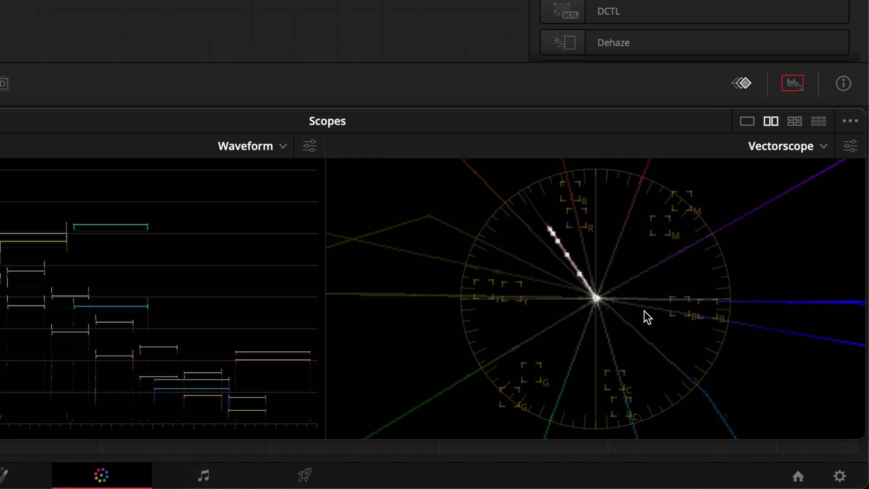
pyautogui.hotkey('ctrl', 'd')
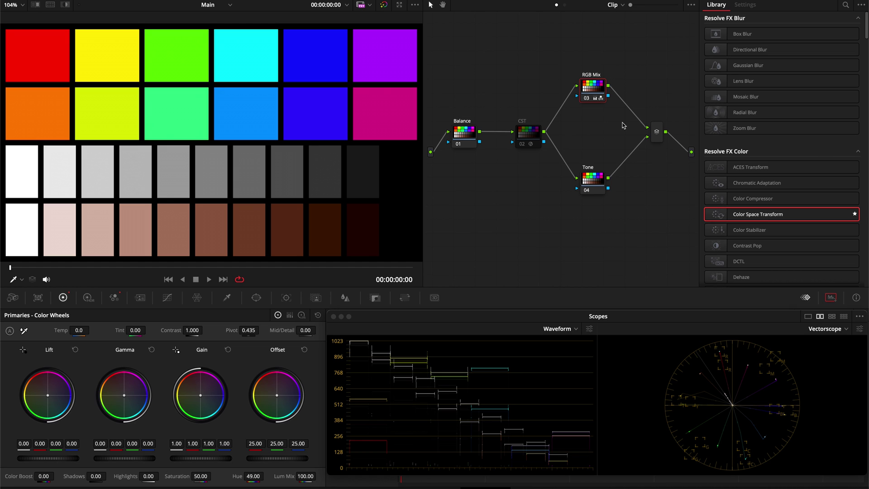
# Lower the Tone node's red offset from 25.00 toward 20.00 and compare with the node bypassed.
pyautogui.click(603, 183)
pyautogui.moveTo(255, 443)
pyautogui.mouseDown()
pyautogui.moveTo(239, 446)
pyautogui.moveTo(258, 445)
pyautogui.mouseUp()
pyautogui.click(304, 350)
pyautogui.moveTo(255, 443); pyautogui.dragTo(241, 443)
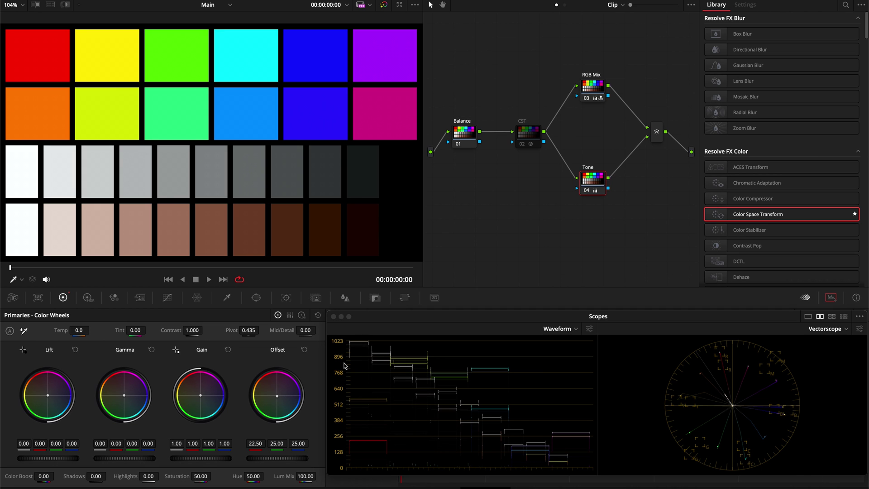
pyautogui.hotkey('ctrl', 'd')
pyautogui.hotkey('ctrl', 'd')
pyautogui.hotkey('ctrl', 'd')
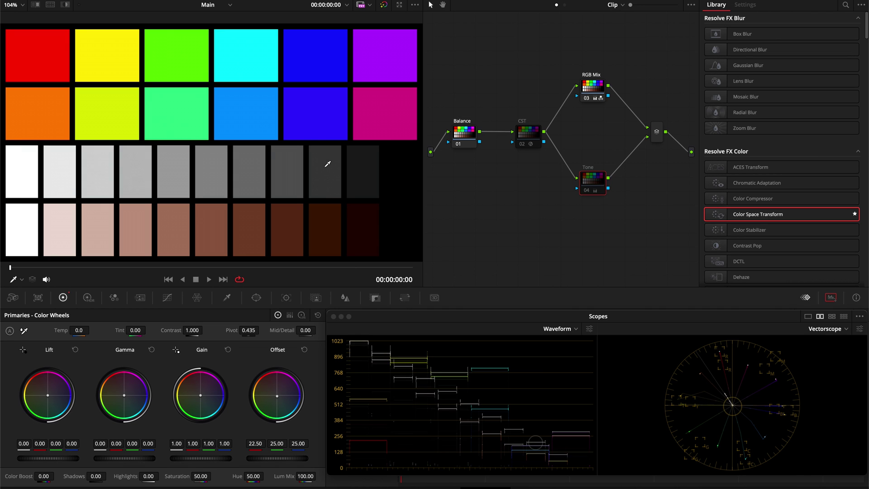
pyautogui.hotkey('ctrl', 'd')
pyautogui.hotkey('ctrl', 'd')
pyautogui.hotkey('ctrl', 'd')
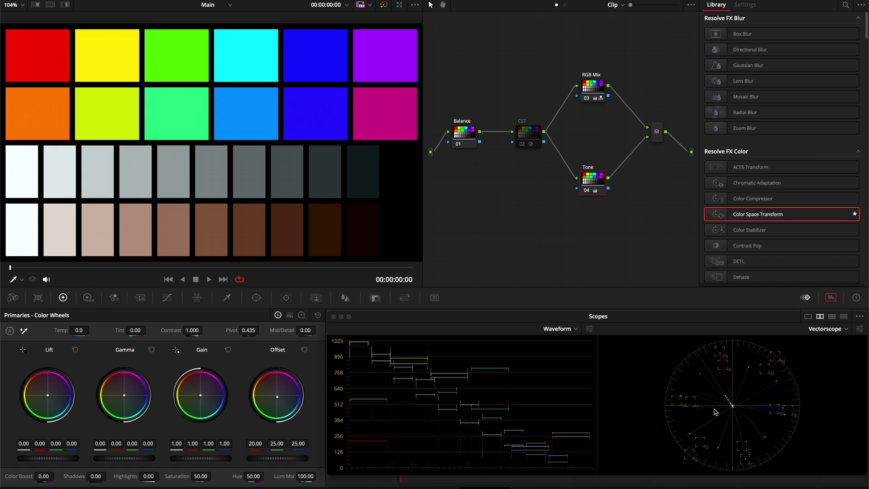
pyautogui.scroll(2, 714, 407)
pyautogui.scroll(2, 714, 387)
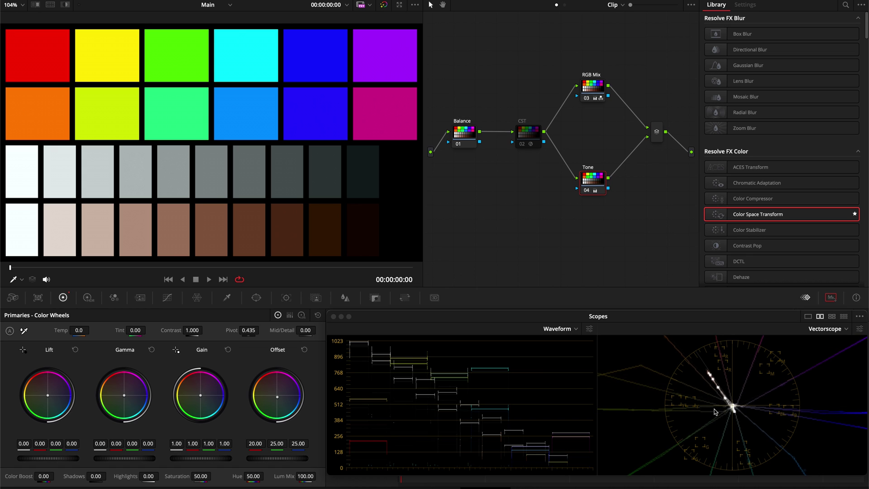
# Compare the Tone node's cool offset on and off, then move the Tone node higher in the tree.
pyautogui.hotkey('ctrl', 'd')
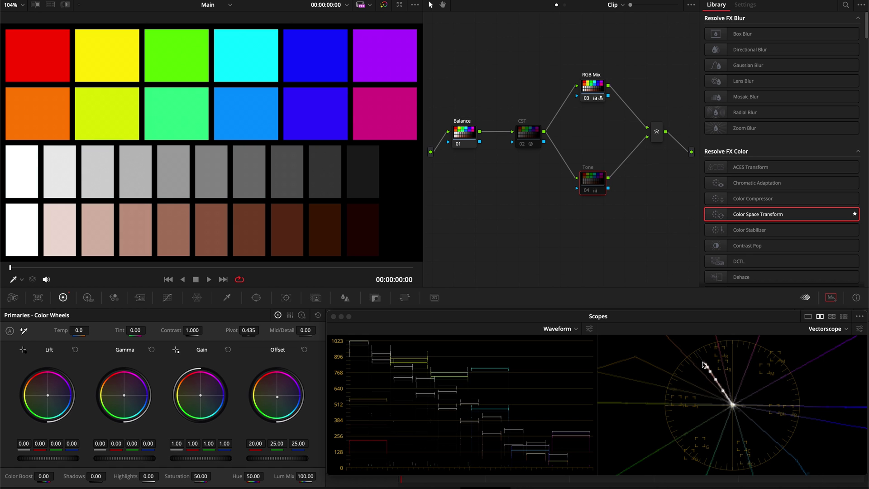
pyautogui.hotkey('ctrl', 'd')
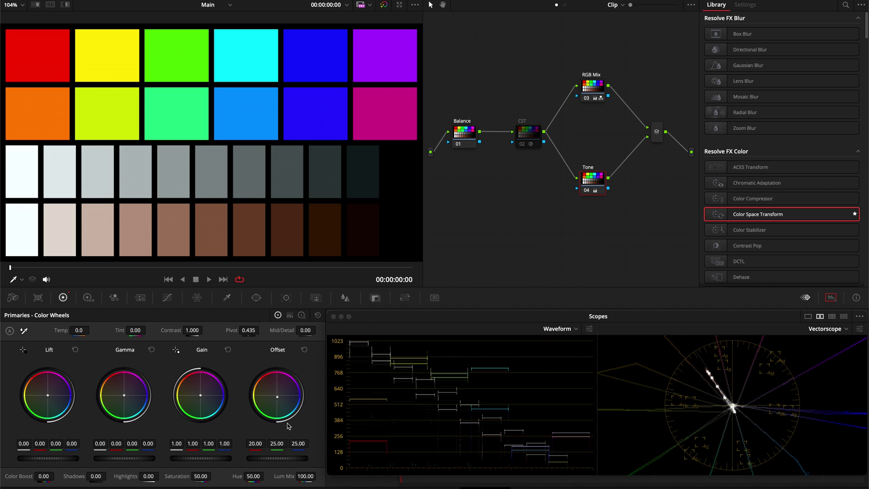
pyautogui.hotkey('ctrl', 'd')
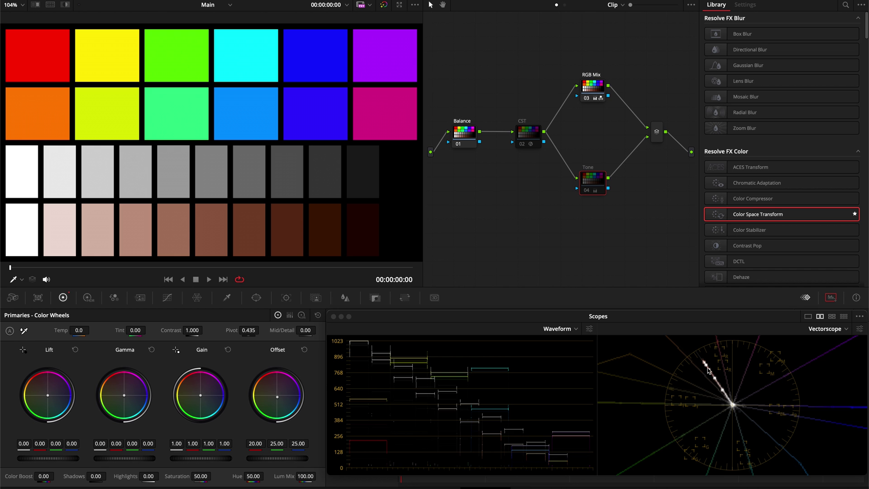
pyautogui.hotkey('ctrl', 'd')
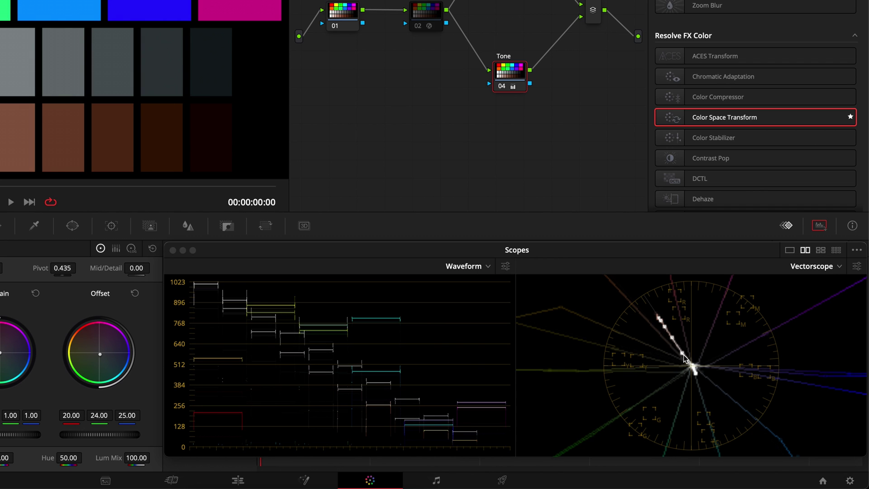
pyautogui.hotkey('ctrl', 'd')
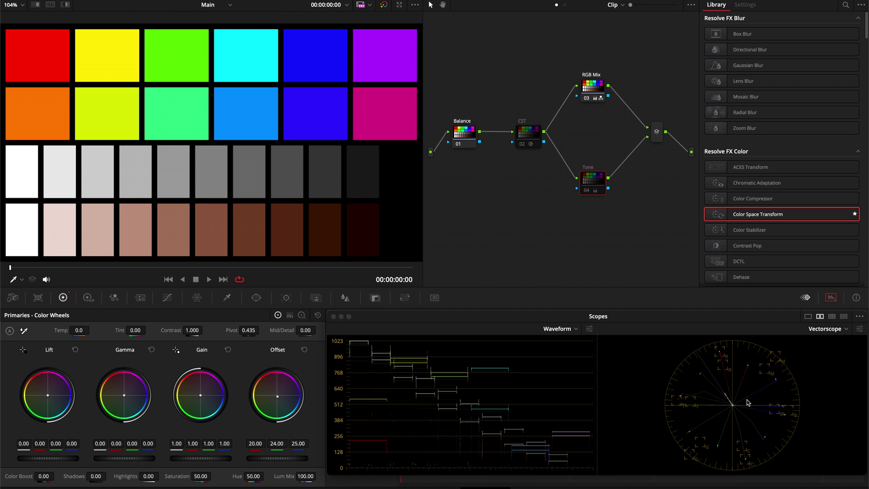
pyautogui.hotkey('ctrl', 'd')
pyautogui.hotkey('ctrl', 'd')
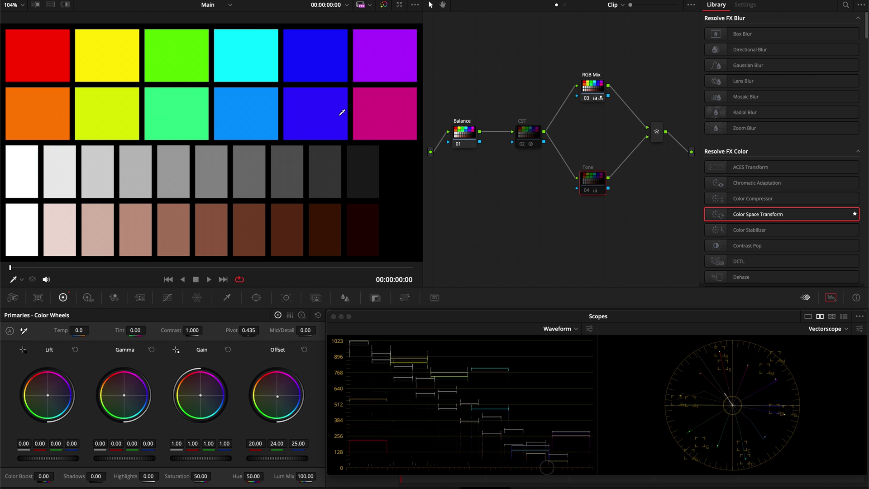
pyautogui.hotkey('ctrl', 'd')
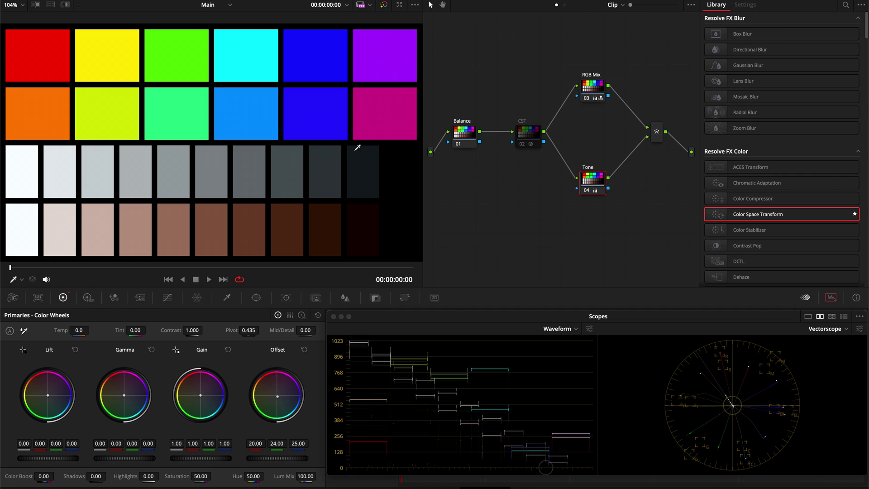
pyautogui.moveTo(592, 177); pyautogui.dragTo(591, 148)
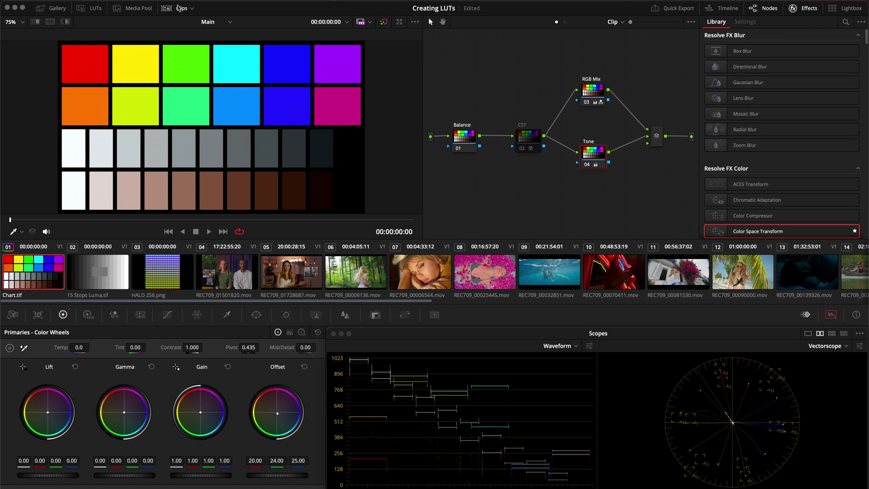
# Select all clips and Apply Grade from Chart.tif, confirming Replace of existing grades.
pyautogui.click(175, 8)
pyautogui.click(175, 8)
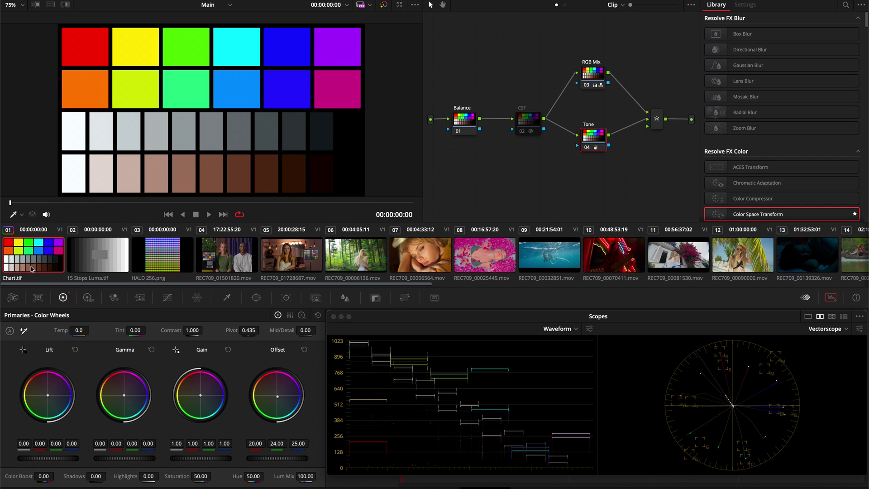
pyautogui.hotkey('ctrl', 'a')
pyautogui.rightClick(30, 267)
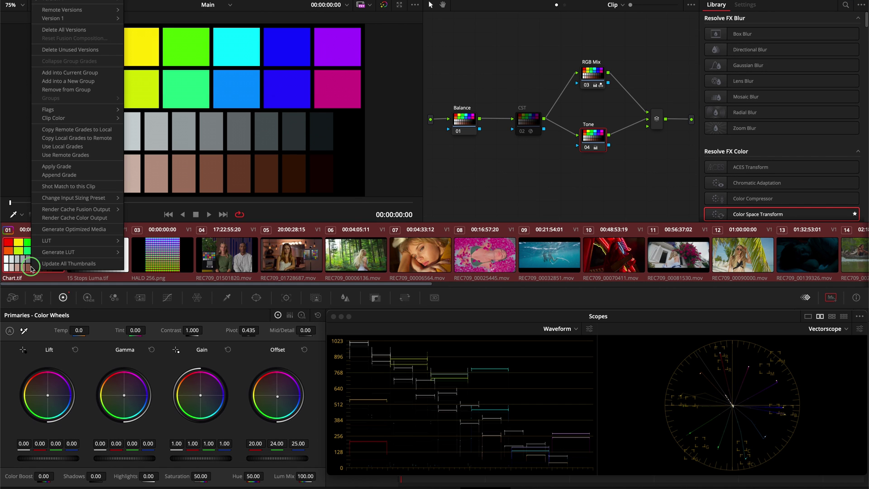
pyautogui.click(87, 169)
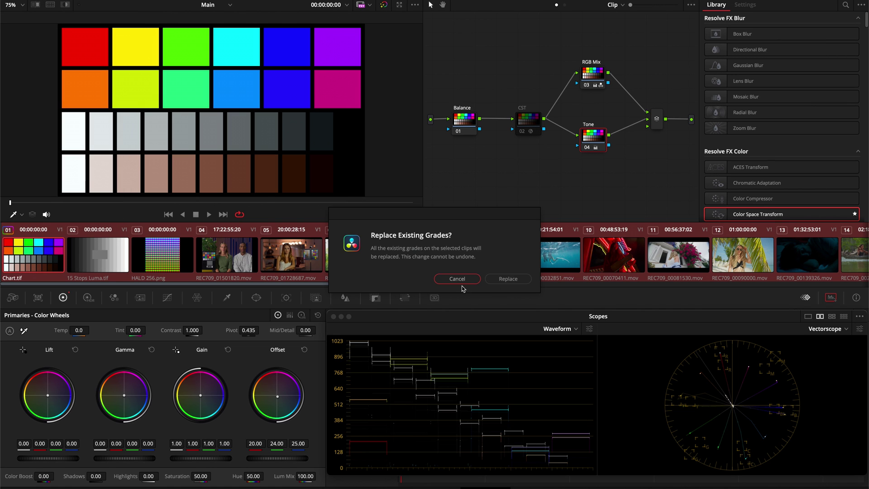
pyautogui.click(509, 279)
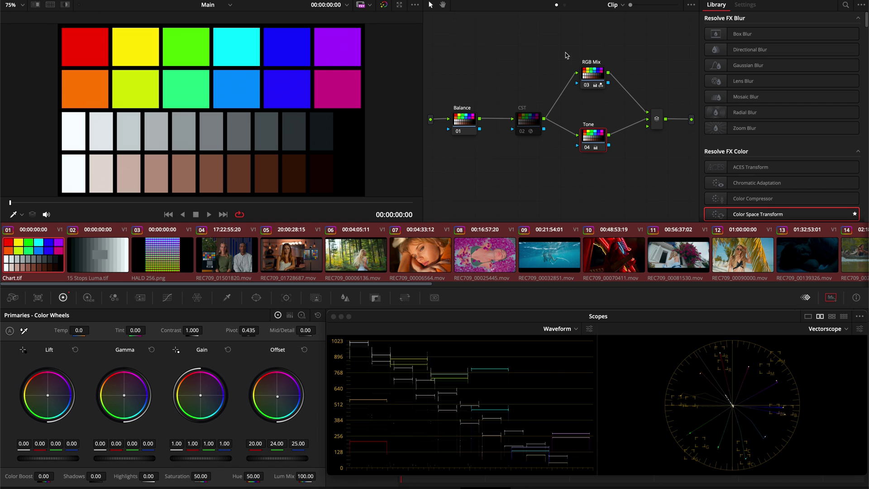
pyautogui.click(95, 252)
# Step through the interview clips and toggle the grade to compare.
pyautogui.click(225, 255)
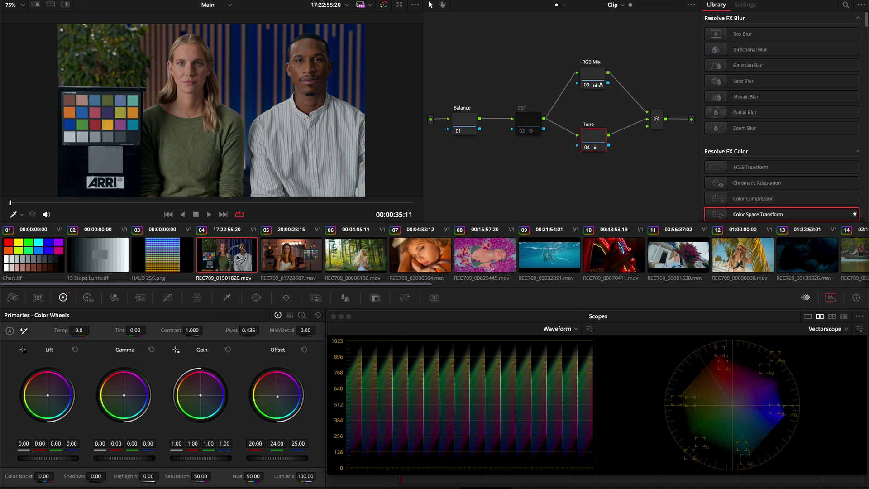
pyautogui.click(314, 259)
pyautogui.click(360, 261)
pyautogui.click(412, 258)
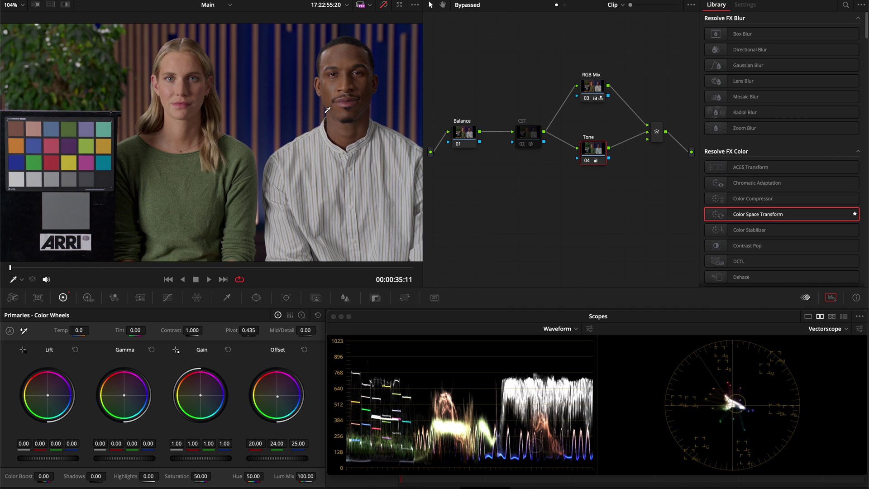
pyautogui.hotkey('shift', 'd')
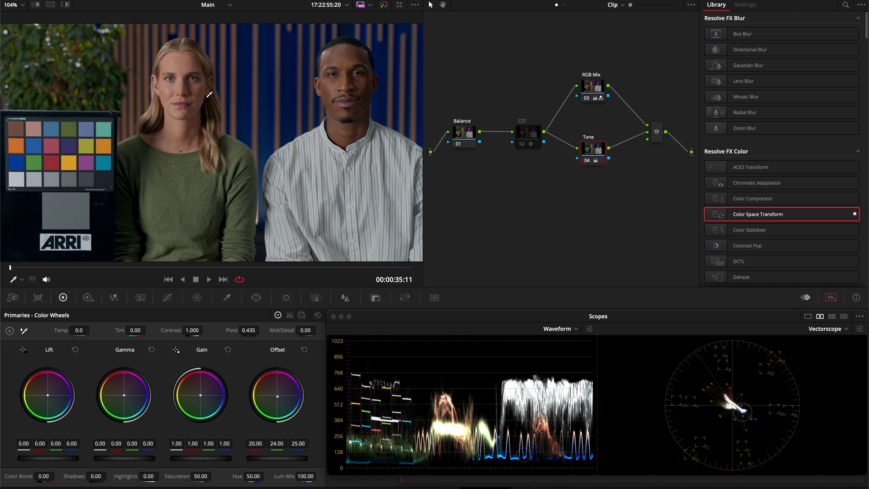
pyautogui.scroll(-2, 246, 63)
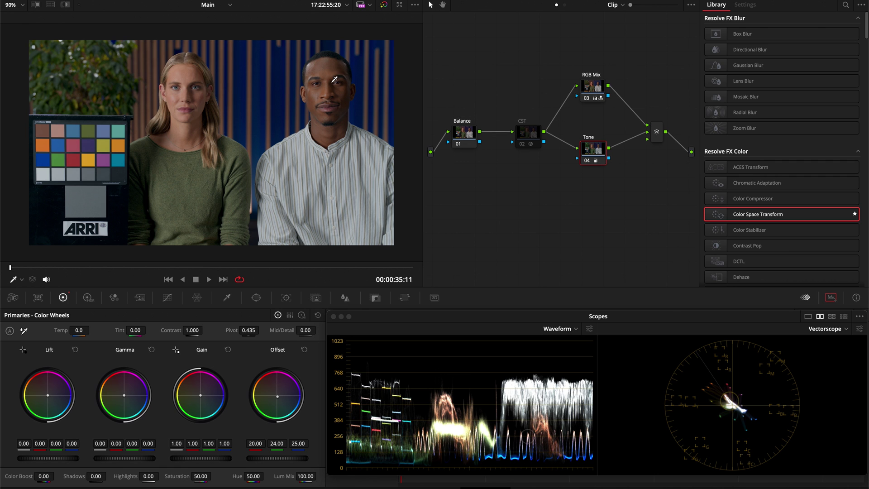
# View the desk clip, play the forest clip full-size, and move on to the close-up portrait.
pyautogui.hotkey('ctrl', 'shift', 'c')
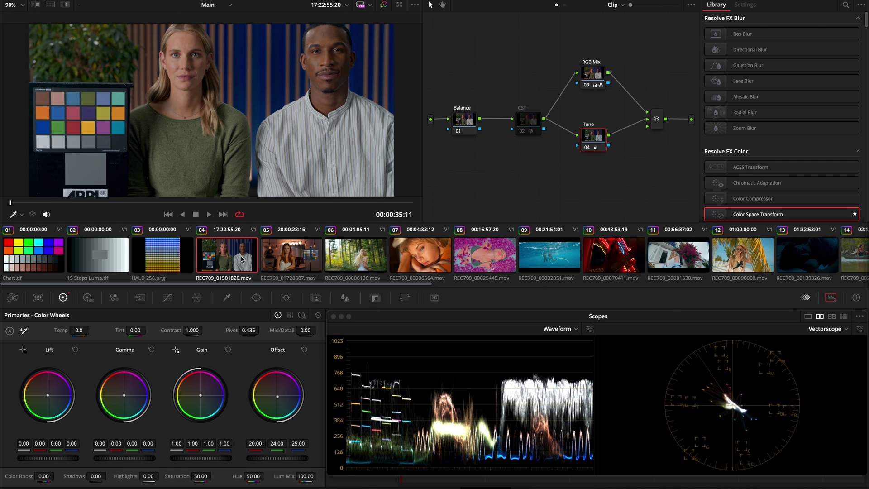
pyautogui.click(278, 259)
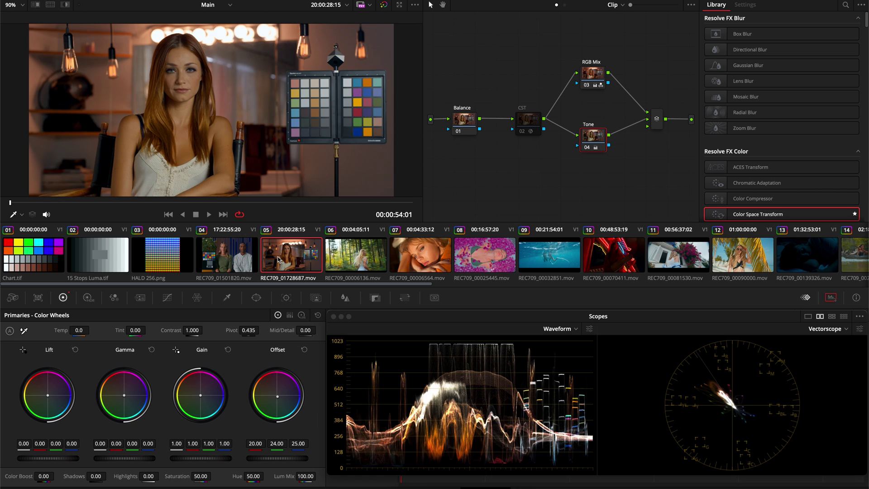
pyautogui.press('Down')
pyautogui.hotkey('ctrl', 'shift', 'c')
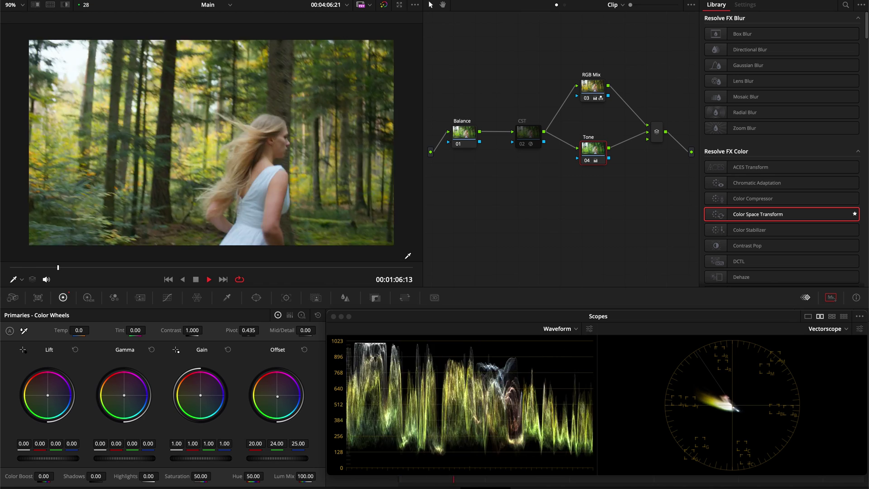
pyautogui.press('space')
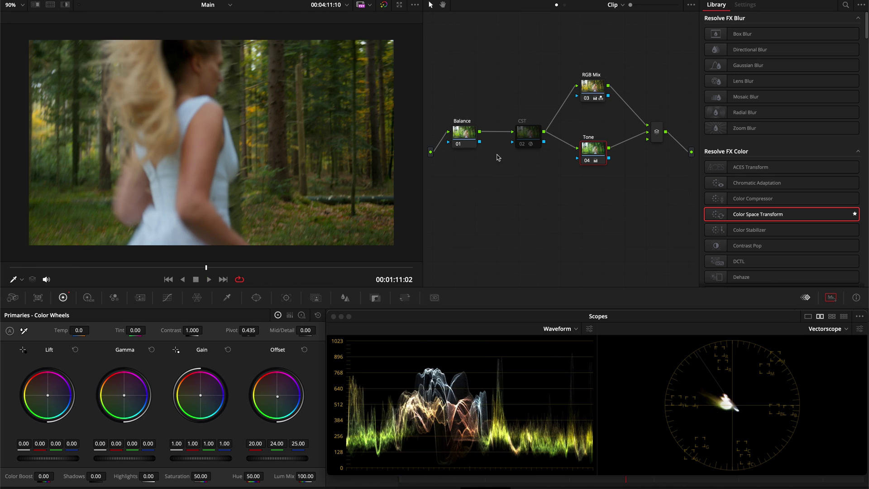
pyautogui.press('Down')
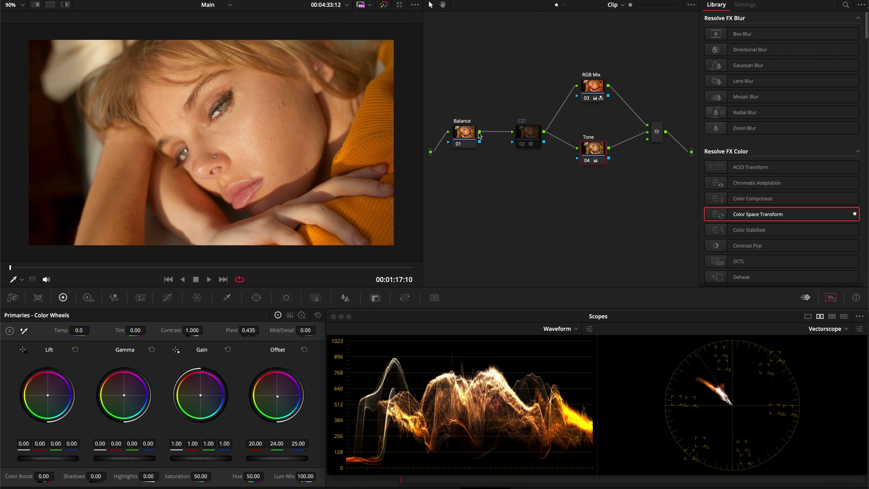
# Cool the portrait's Balance node with a neutral white-balance pick and refine its contrast.
pyautogui.click(471, 134)
pyautogui.moveTo(177, 475); pyautogui.dragTo(176, 475)
pyautogui.click(102, 51)
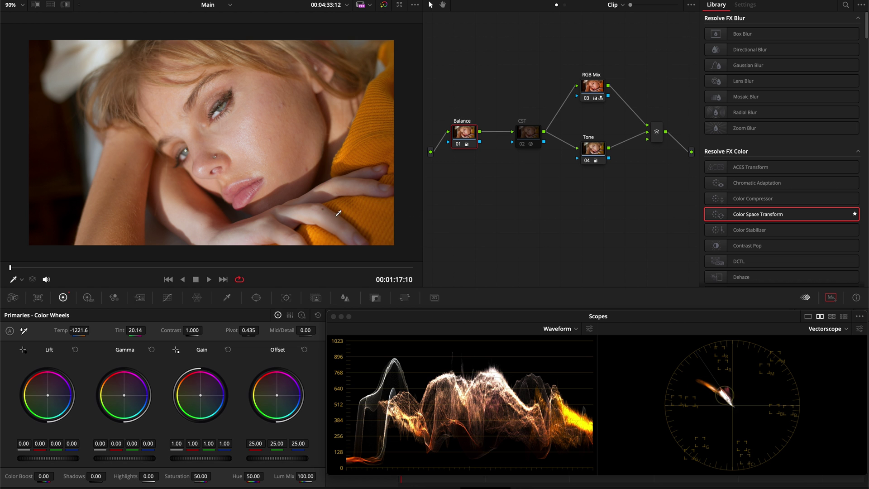
pyautogui.moveTo(166, 330); pyautogui.dragTo(228, 330)
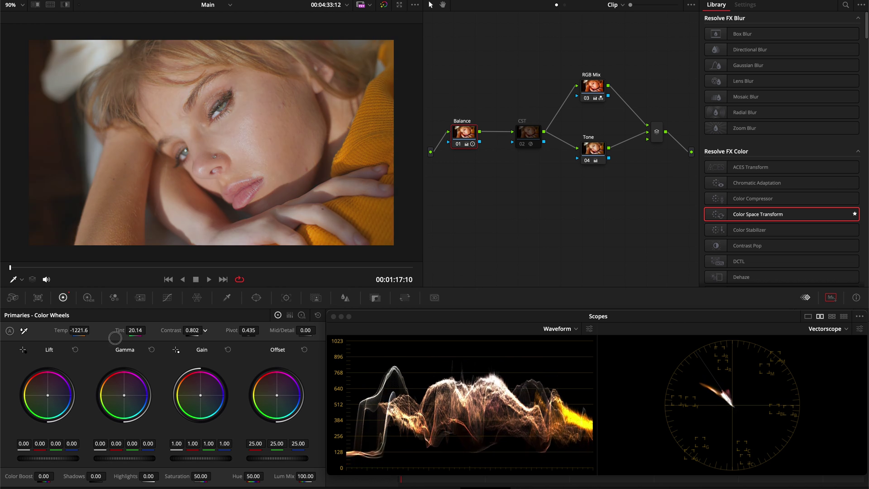
pyautogui.moveTo(228, 330)
pyautogui.mouseDown()
pyautogui.moveTo(245, 326)
pyautogui.moveTo(180, 326)
pyautogui.mouseUp()
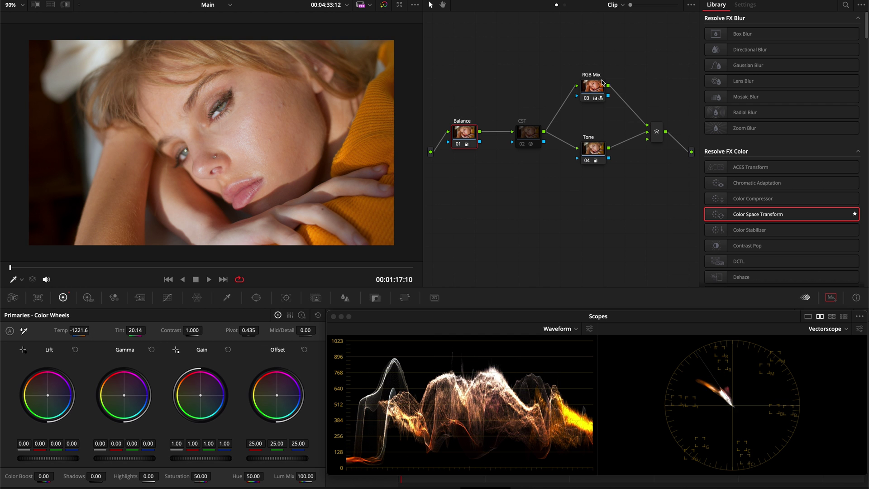
pyautogui.moveTo(594, 55); pyautogui.dragTo(594, 160)
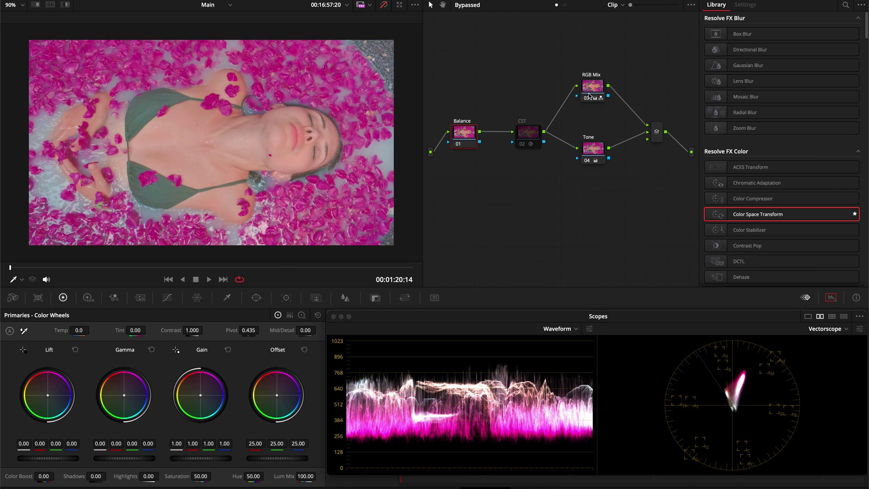
# Reduce the RGB Mix Red Output to 0.29 green and -0.29 blue in the RGB Mixer.
pyautogui.click(114, 297)
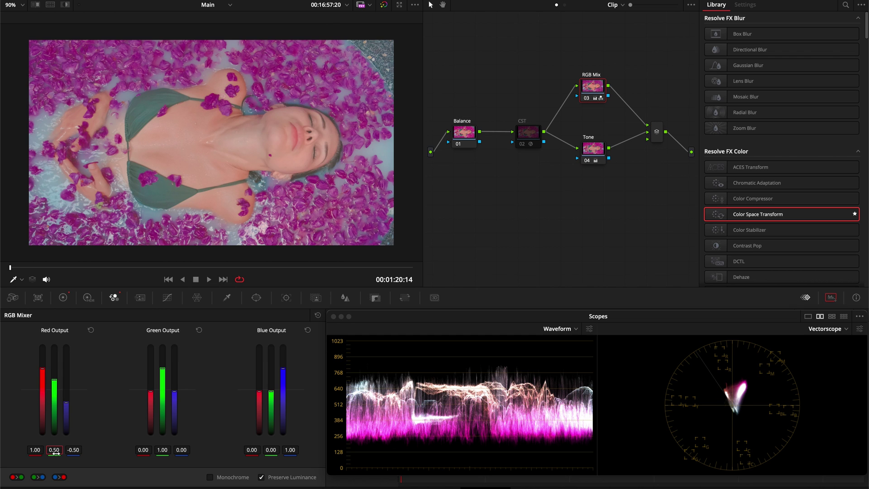
pyautogui.moveTo(55, 453); pyautogui.dragTo(81, 452)
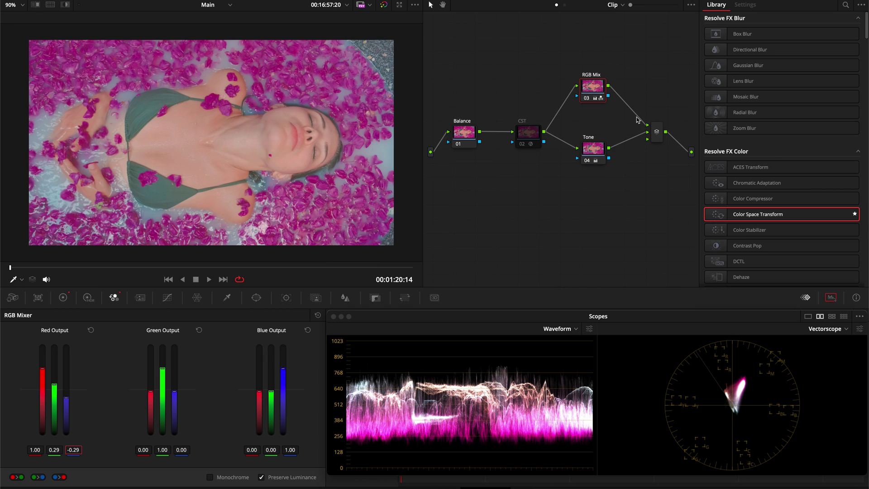
# Apply the current grade to every clip in the thumbnail strip, replacing existing grades.
pyautogui.hotkey('ctrl', 'shift', 'c')
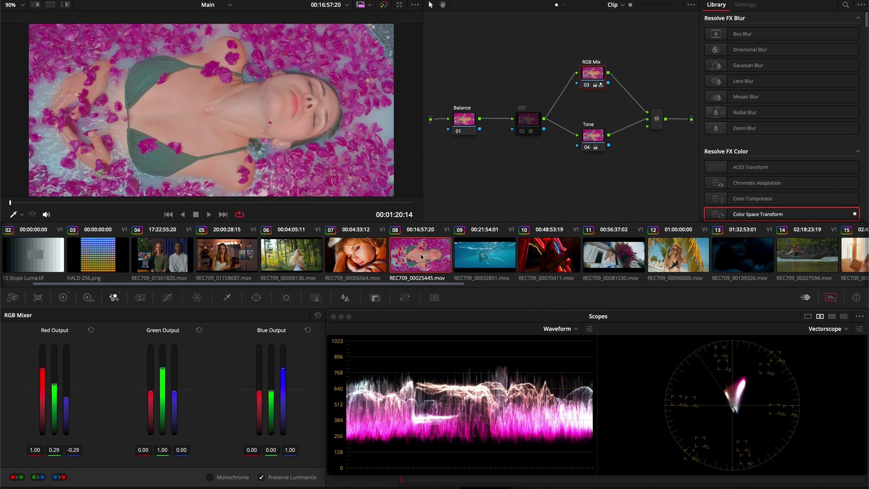
pyautogui.hotkey('ctrl', 'a')
pyautogui.rightClick(421, 257)
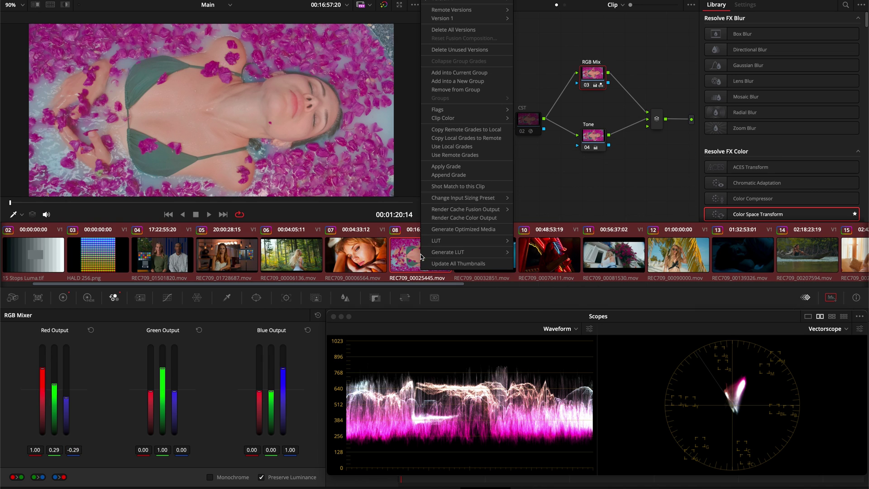
pyautogui.click(480, 167)
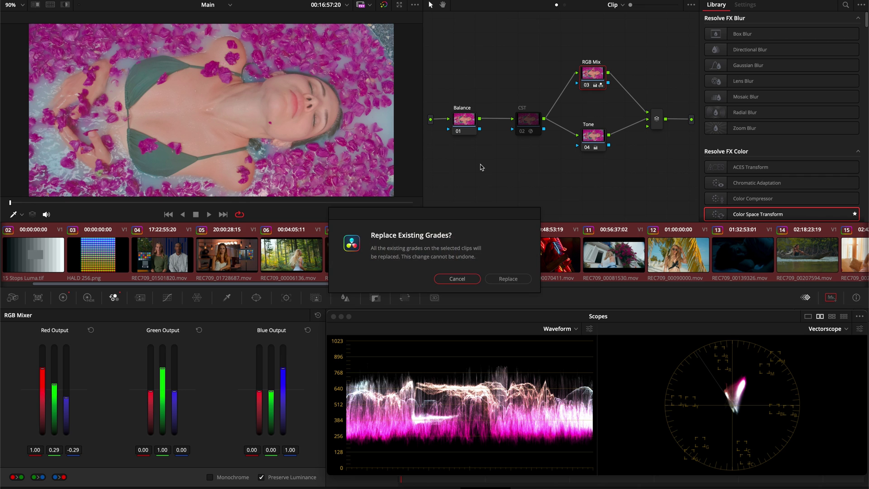
pyautogui.click(506, 277)
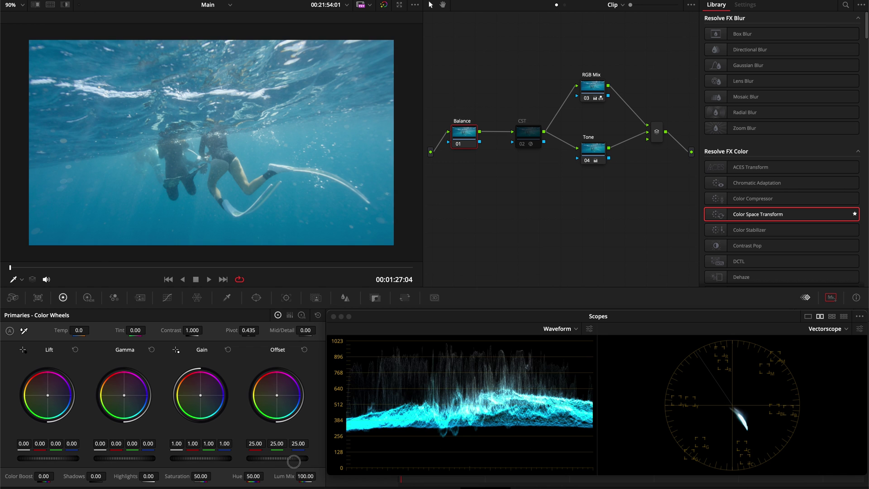
# Darken the underwater shot by pulling the Balance node's Offset down to about 6.20.
pyautogui.moveTo(294, 458)
pyautogui.mouseDown()
pyautogui.moveTo(251, 456)
pyautogui.moveTo(275, 457)
pyautogui.mouseUp()
# Raise Balance contrast to 1.360 and lower saturation to 37.40.
pyautogui.moveTo(192, 331); pyautogui.dragTo(262, 327)
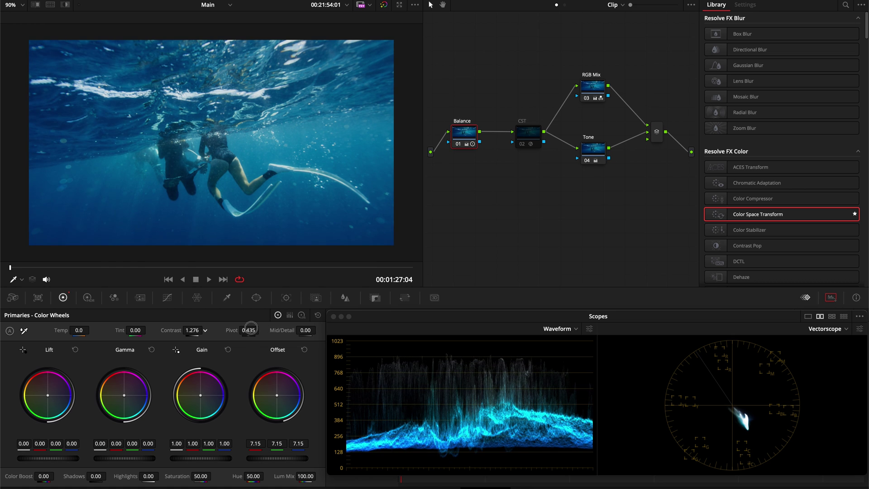
pyautogui.moveTo(262, 326); pyautogui.dragTo(192, 331)
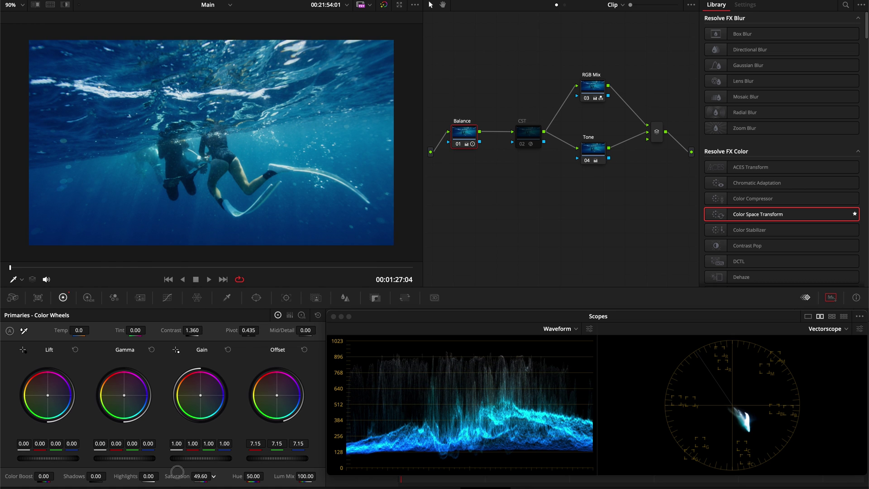
pyautogui.moveTo(179, 471); pyautogui.dragTo(151, 473)
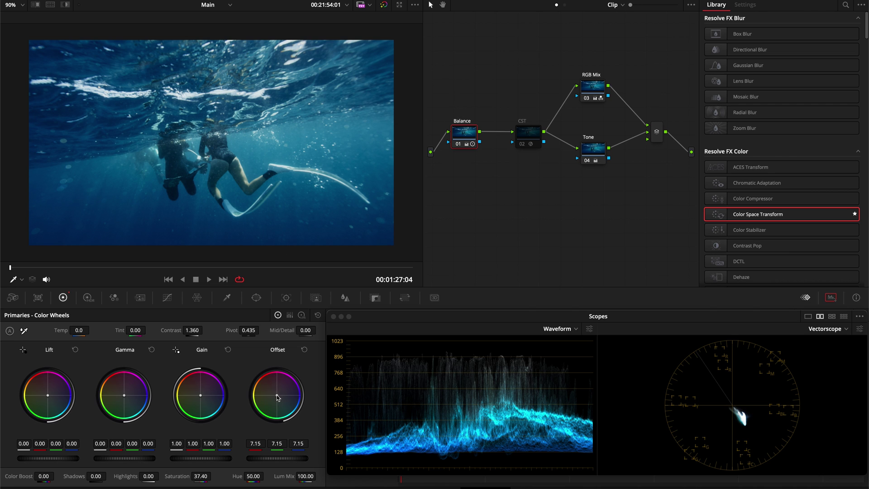
# Warm the Offset toward red (about 25.46, 2.61, −6.08) and check it across later frames.
pyautogui.moveTo(277, 397); pyautogui.dragTo(250, 346)
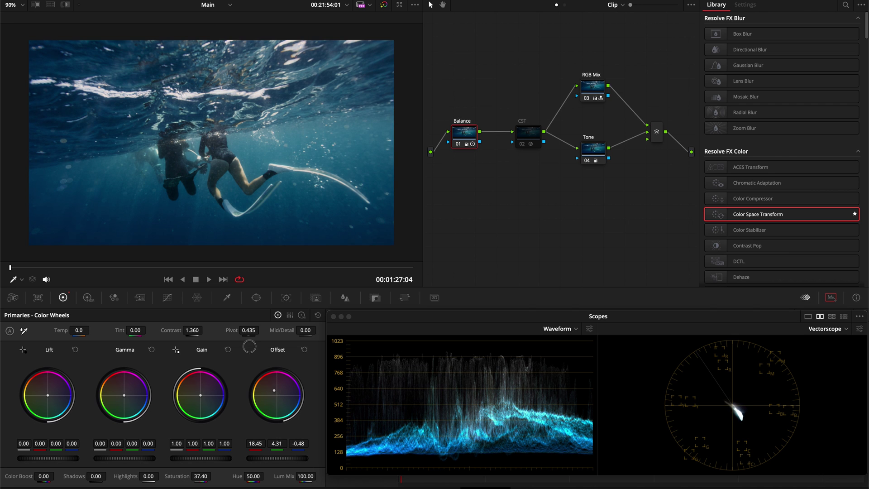
pyautogui.moveTo(249, 346); pyautogui.dragTo(229, 316)
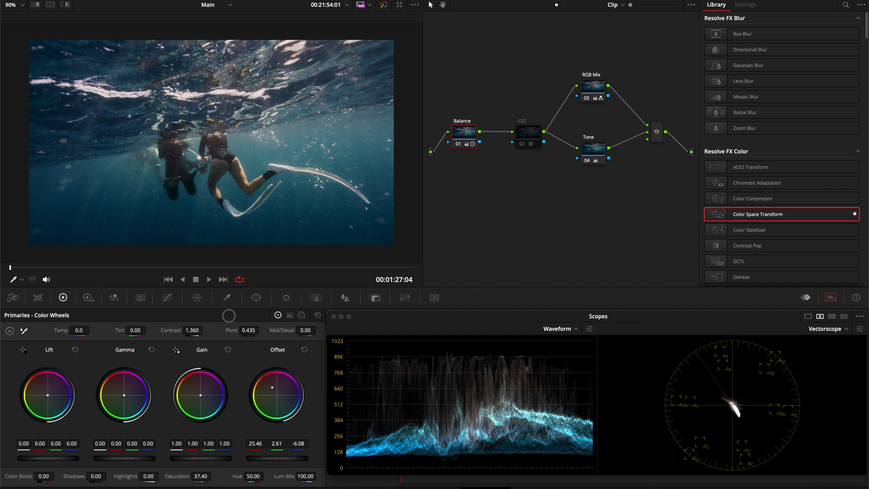
pyautogui.moveTo(196, 266); pyautogui.dragTo(325, 265)
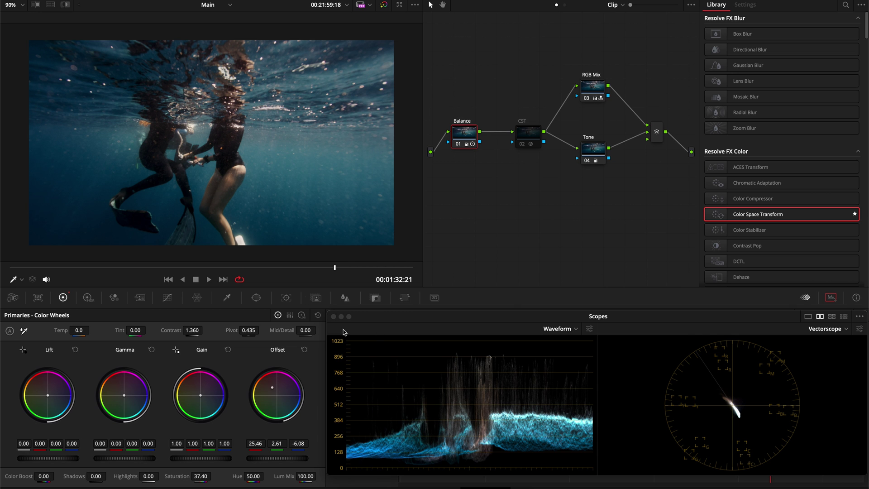
pyautogui.moveTo(324, 265); pyautogui.dragTo(334, 267)
pyautogui.click(319, 267)
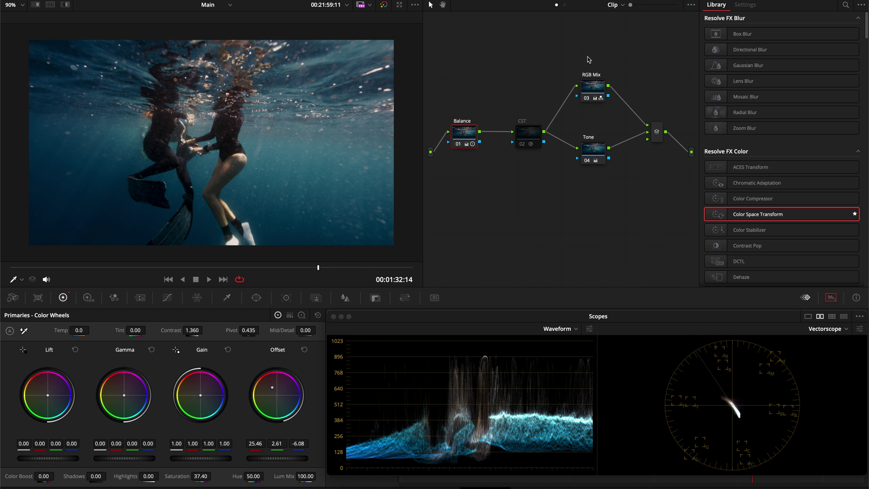
# Compare the grade with the Tone node off and on across frames, then move to the neon skateboard clip.
pyautogui.click(593, 142)
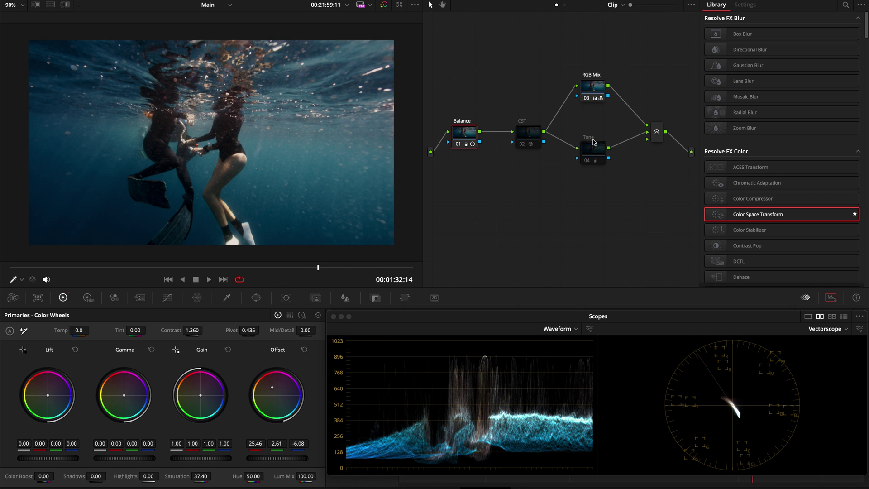
pyautogui.click(592, 146)
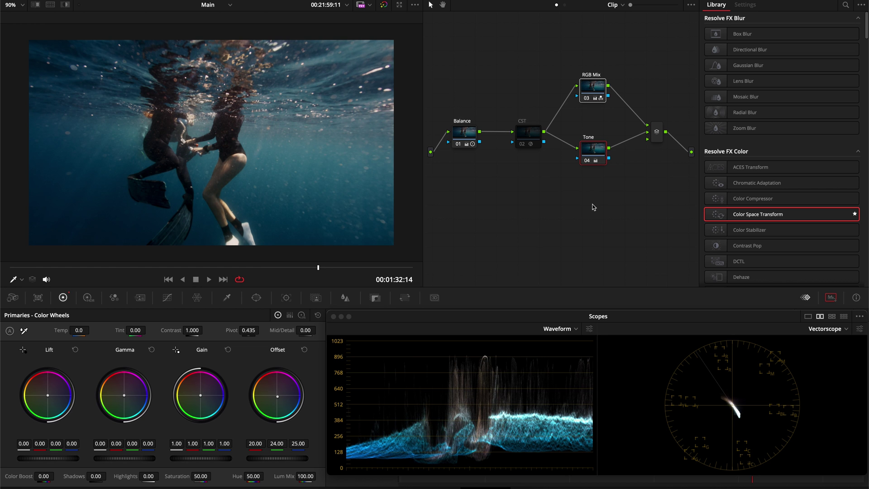
pyautogui.hotkey('shift', 'Left')
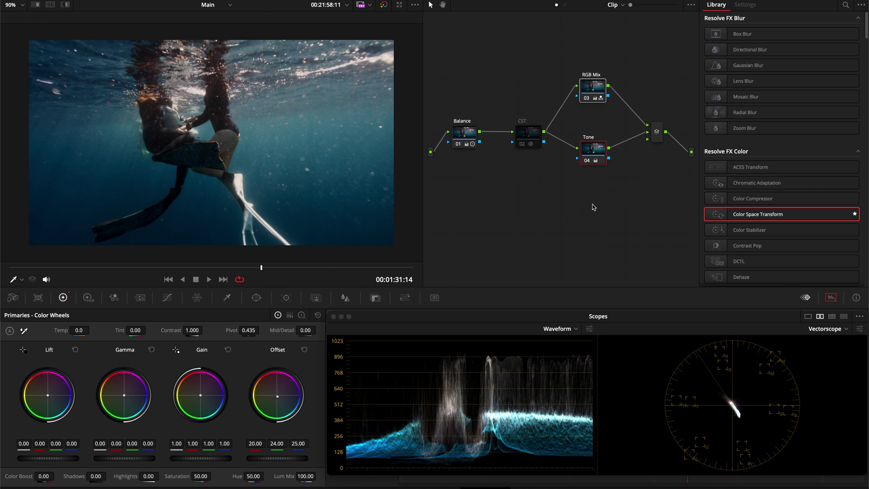
pyautogui.hotkey('shift', 'Right')
pyautogui.hotkey('shift', 'Right')
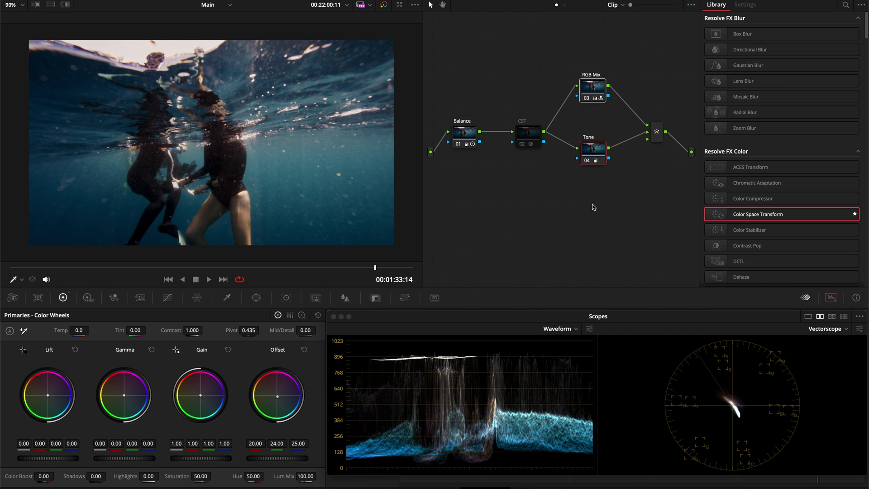
pyautogui.press('Down')
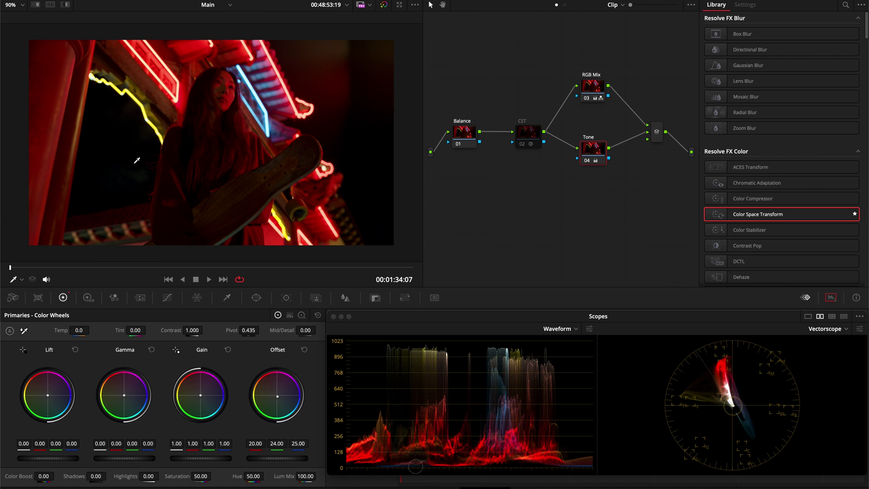
# Add a parallel node with a Sat vs Lum curve pulling the most saturated colours to black.
pyautogui.hotkey('alt', 'p')
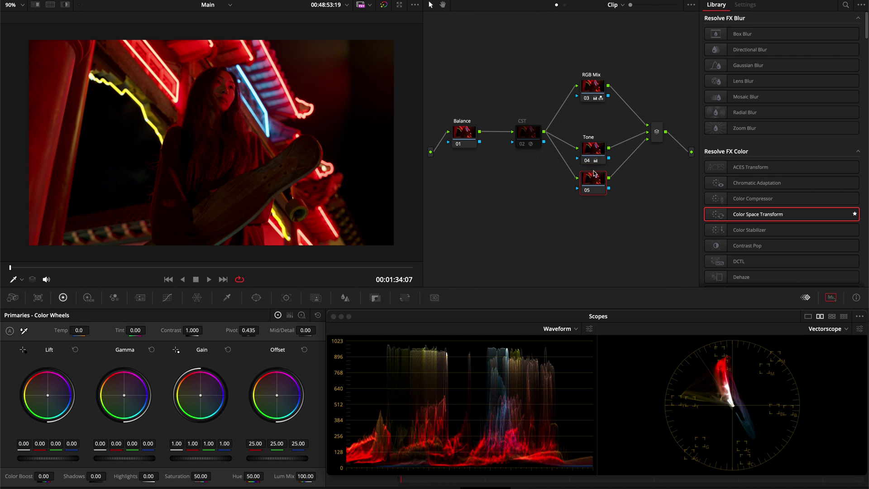
pyautogui.click(167, 297)
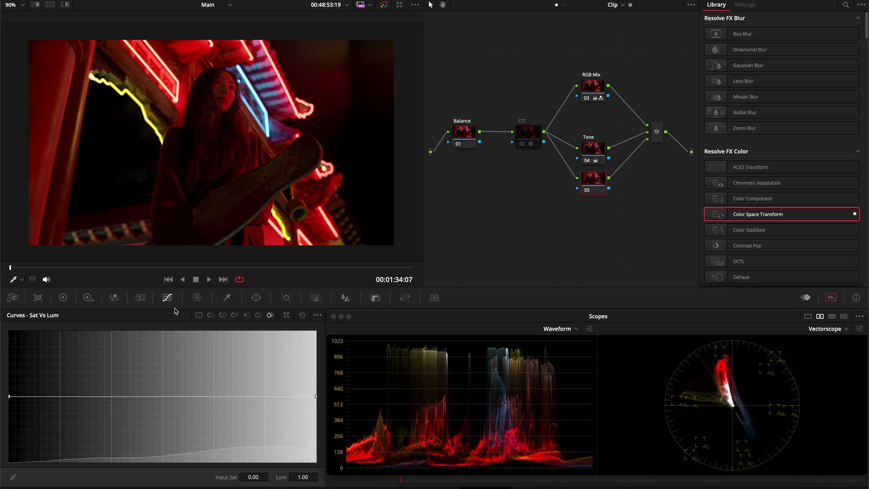
pyautogui.moveTo(316, 396); pyautogui.dragTo(322, 471)
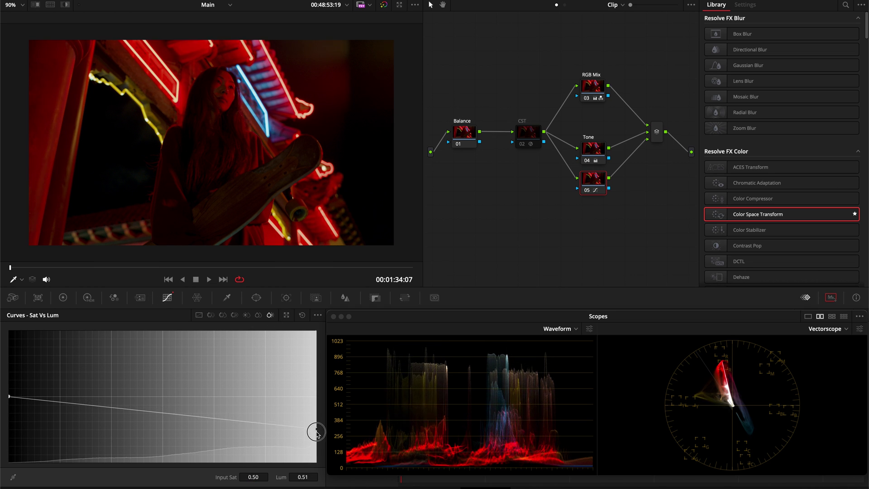
pyautogui.scroll(5, 147, 129)
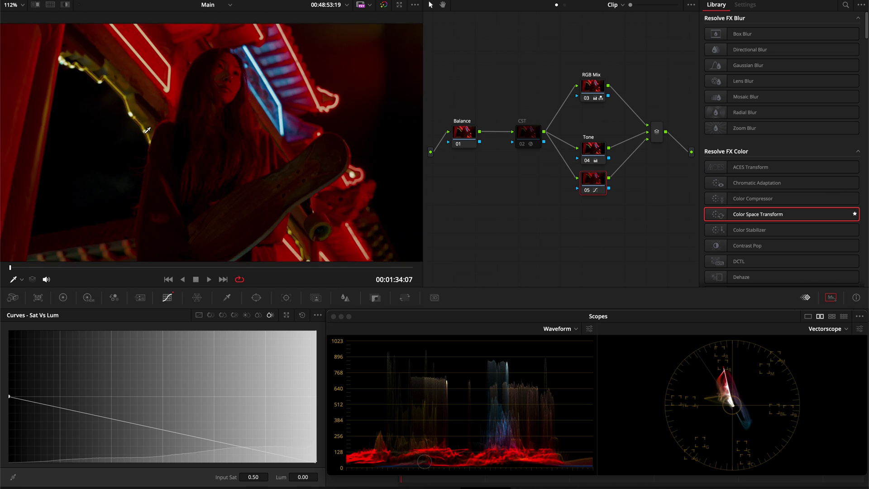
pyautogui.scroll(2, 147, 129)
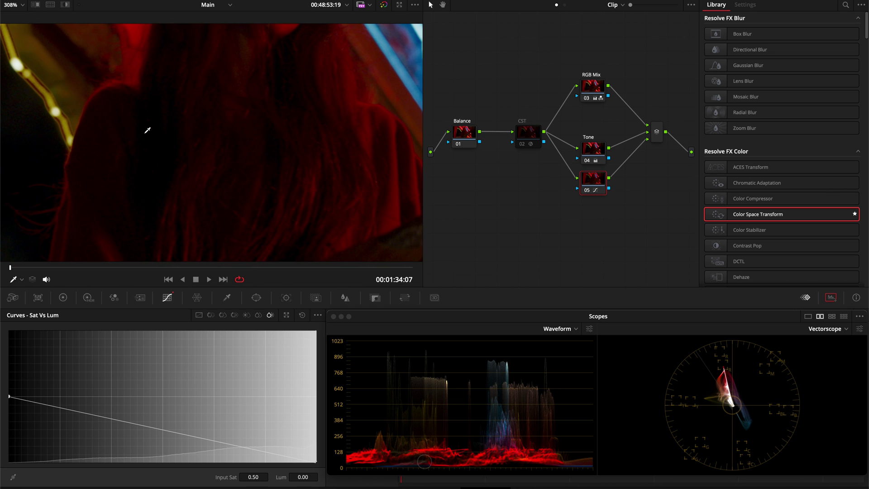
# Toggle node 05 and the grade bypass to compare before and after.
pyautogui.hotkey('shift', 'd')
pyautogui.hotkey('shift', 'd')
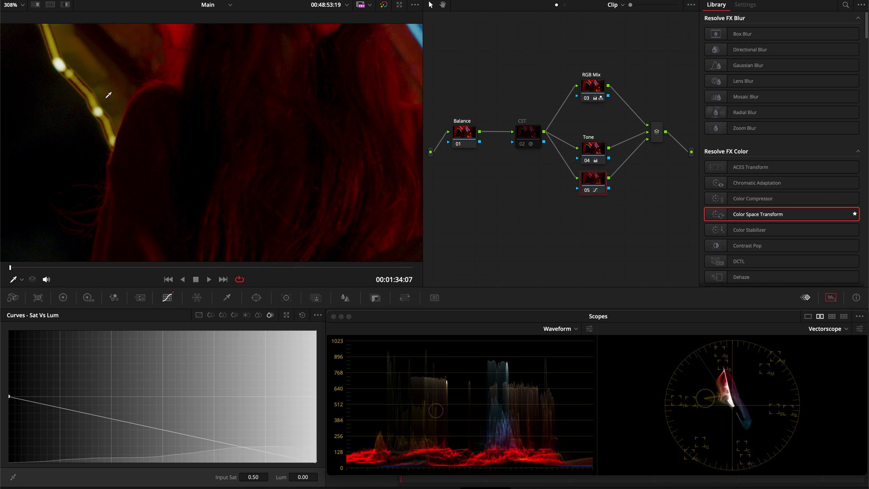
pyautogui.hotkey('ctrl', 'd')
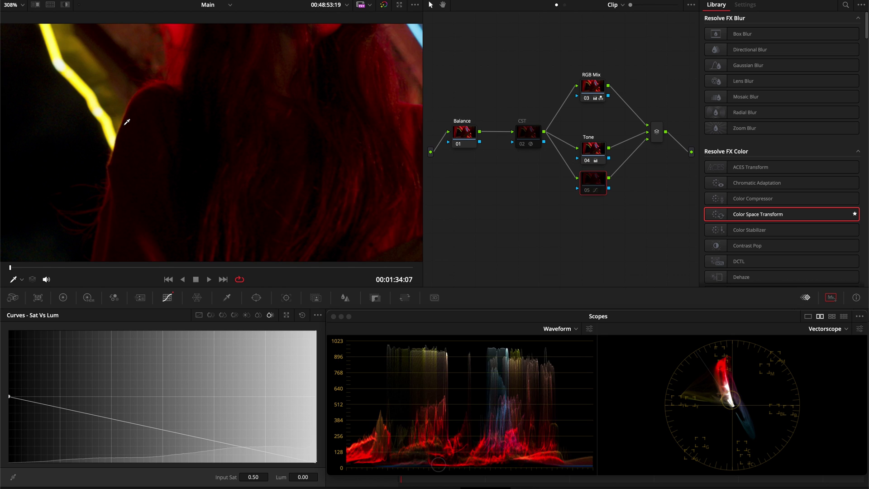
pyautogui.hotkey('ctrl', 'd')
pyautogui.hotkey('ctrl', 'd')
pyautogui.hotkey('ctrl', 'd')
pyautogui.hotkey('shift', 'z')
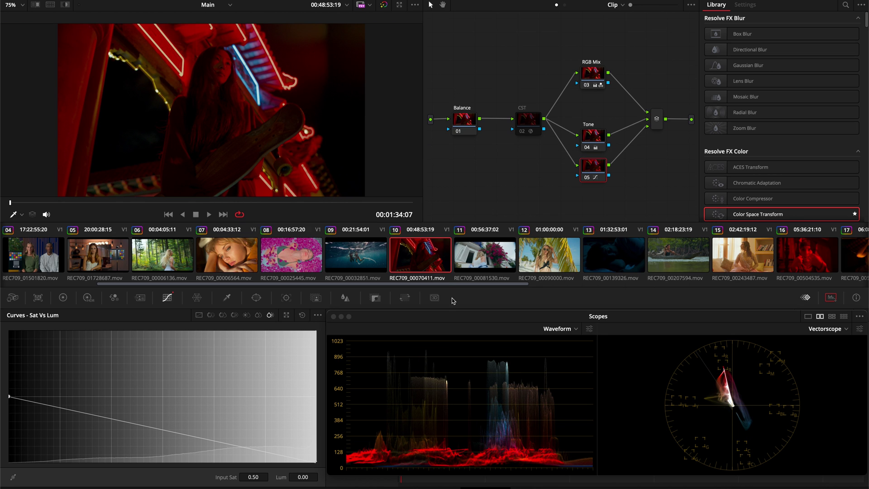
# Apply the grade to another clip, then on the rose-petal shot ease the Sat vs Lum darkening to 0.51.
pyautogui.rightClick(421, 268)
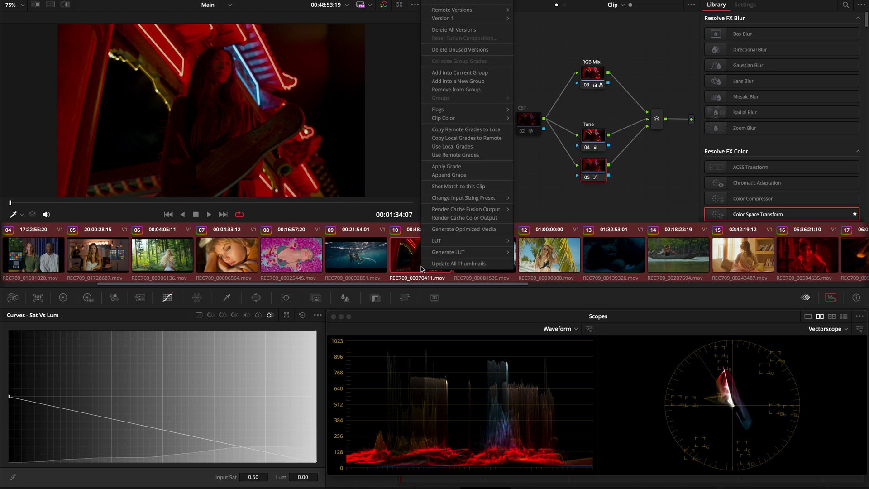
pyautogui.click(464, 168)
pyautogui.click(508, 278)
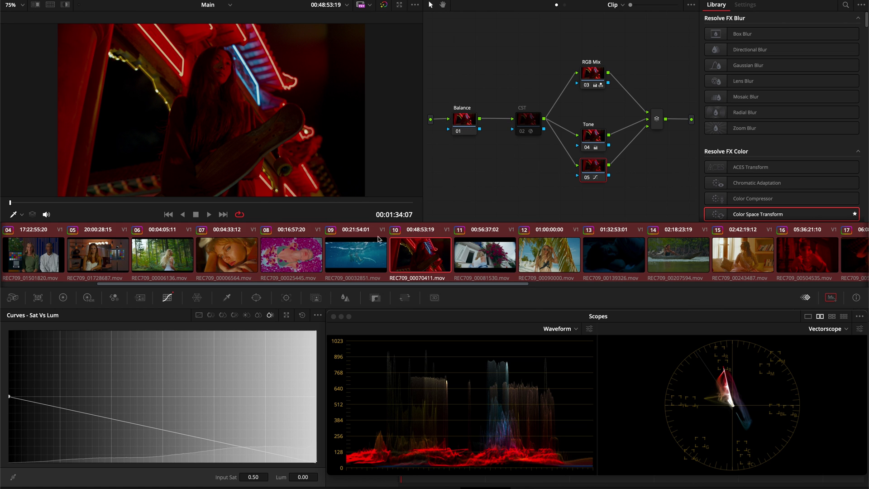
pyautogui.click(264, 255)
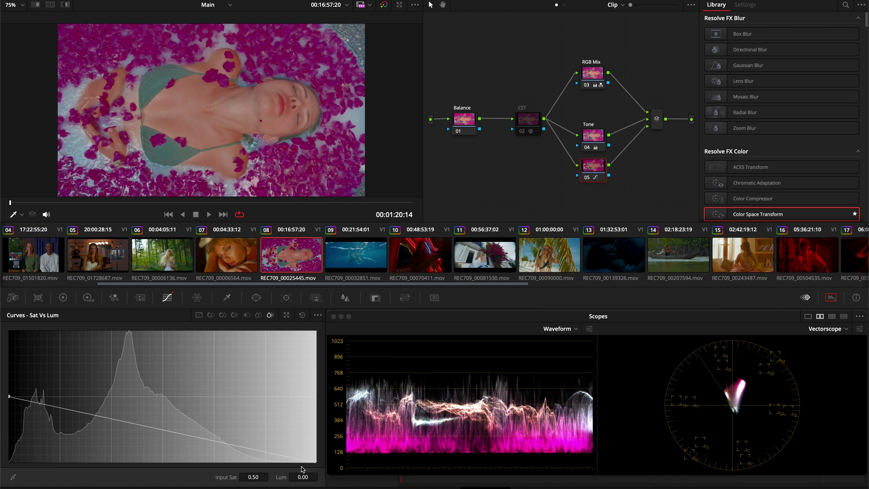
pyautogui.moveTo(318, 461); pyautogui.dragTo(316, 428)
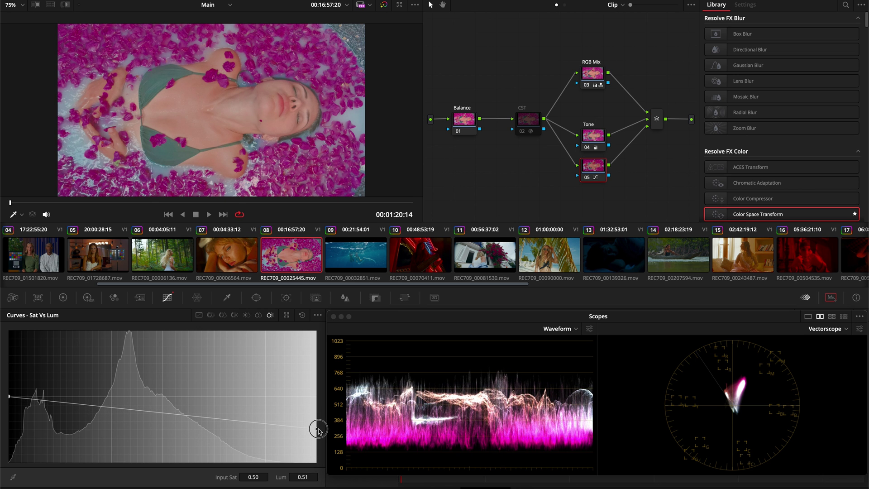
# Apply the gentler grade to all clips in the timeline, replacing their existing grades.
pyautogui.hotkey('ctrl', 'a')
pyautogui.rightClick(290, 278)
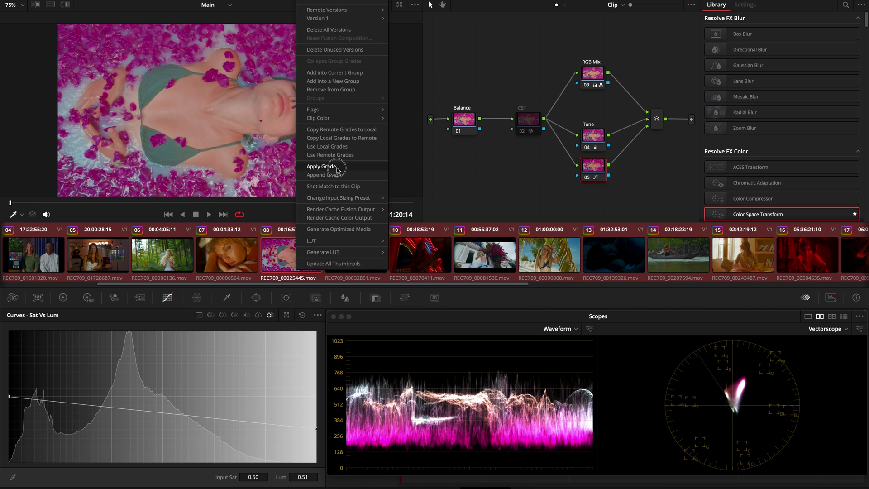
pyautogui.click(324, 169)
pyautogui.click(508, 279)
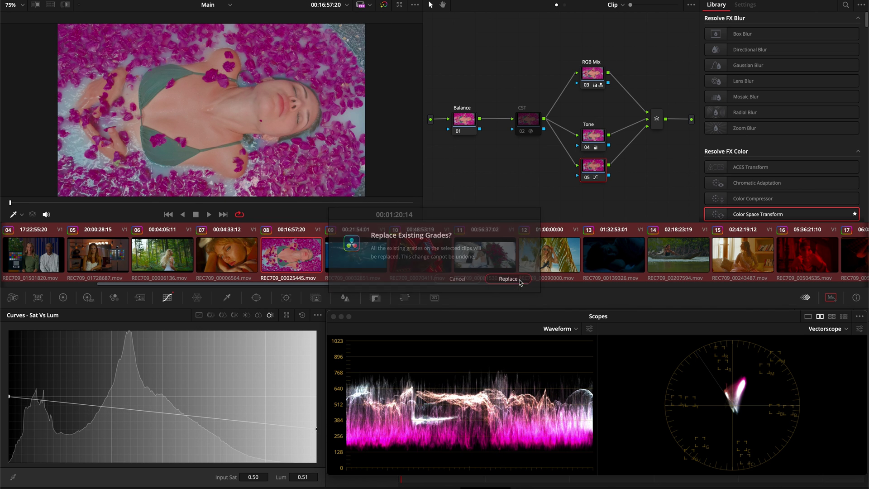
# Review the grade on the beach, canoe, colour-chart portrait and neon skateboard clips.
pyautogui.click(574, 278)
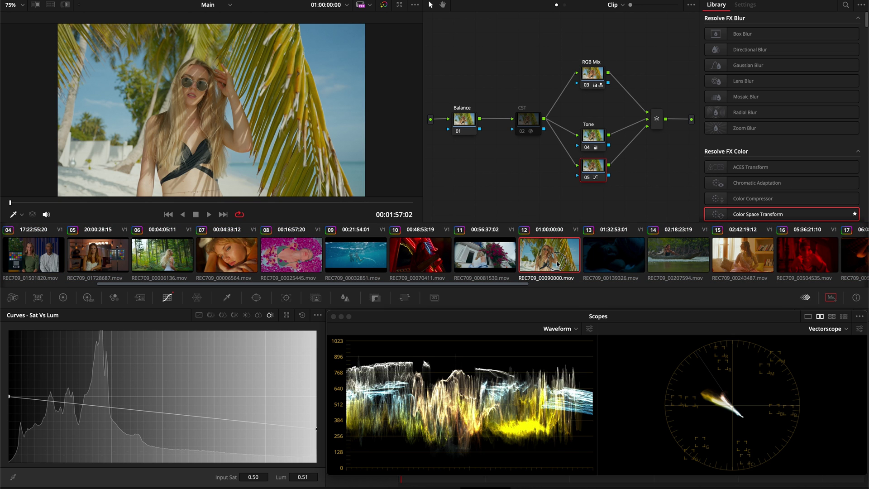
pyautogui.click(611, 258)
pyautogui.click(668, 258)
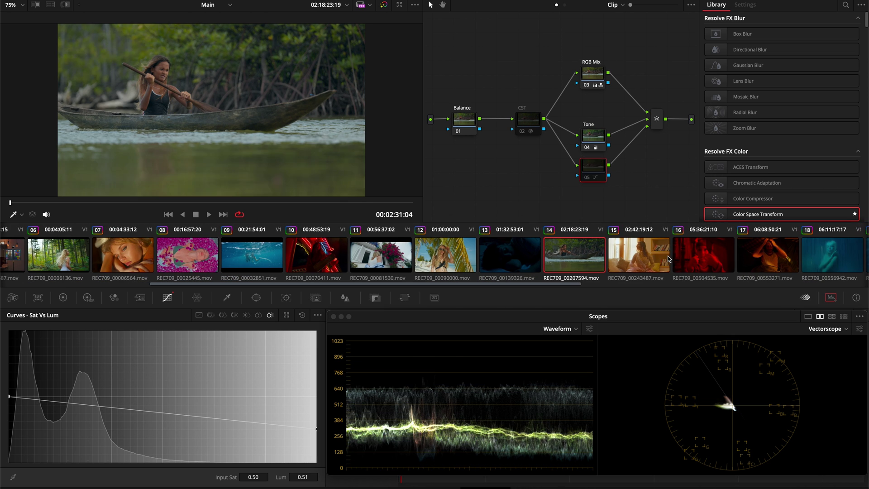
pyautogui.scroll(-3, 585, 249)
pyautogui.click(585, 248)
pyautogui.press('Home')
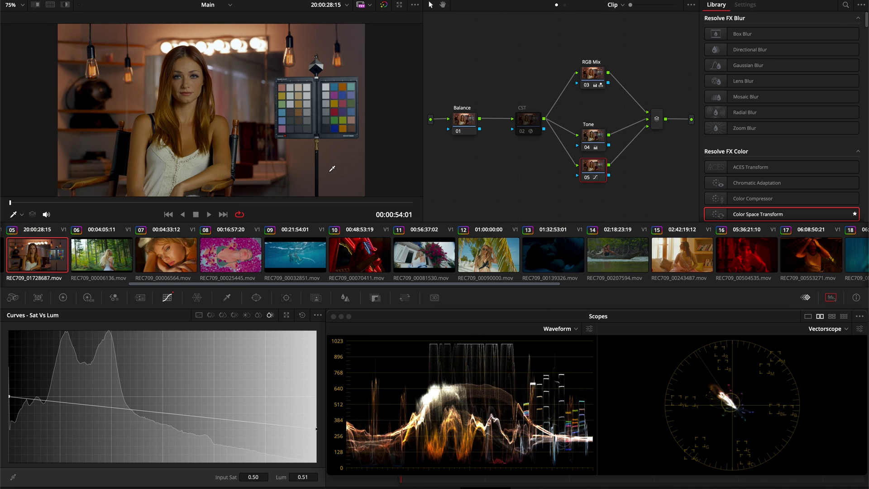
pyautogui.click(388, 265)
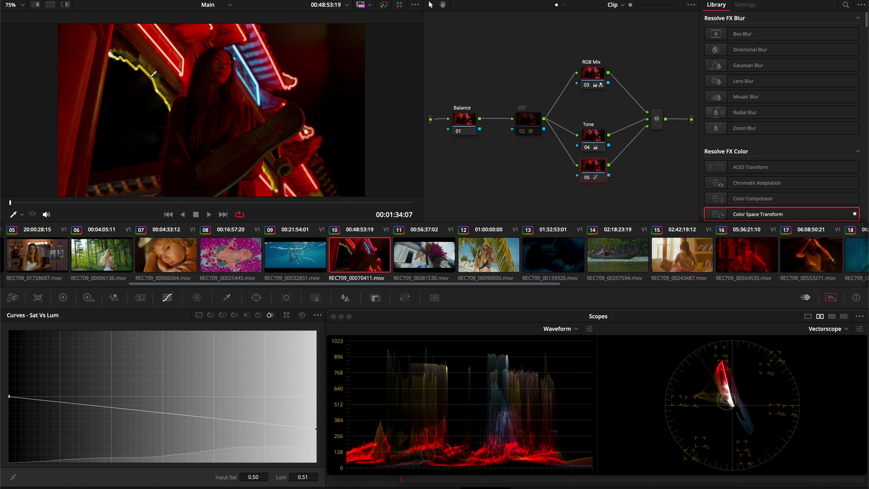
# With thumbnails hidden, disable node 05 to compare the neon shot, then return to the beach clip.
pyautogui.hotkey('ctrl', 'shift', 'w')
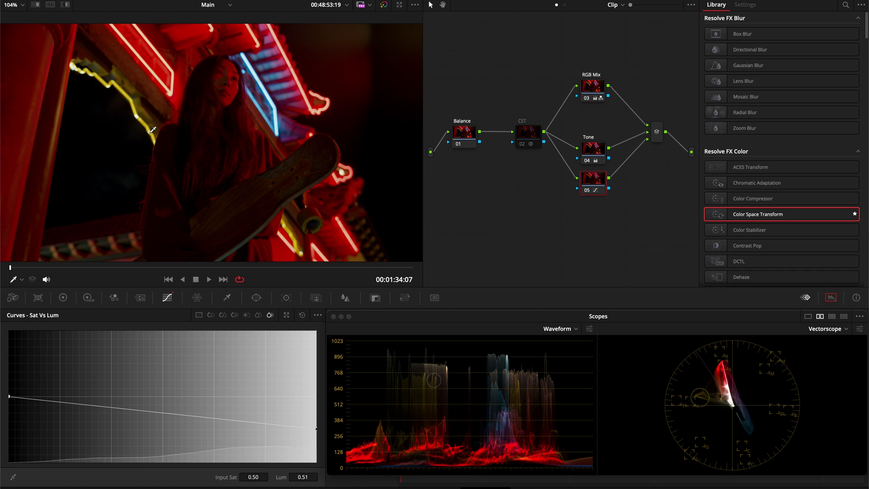
pyautogui.hotkey('ctrl', 'd')
pyautogui.hotkey('ctrl', 'd')
pyautogui.scroll(5, 140, 115)
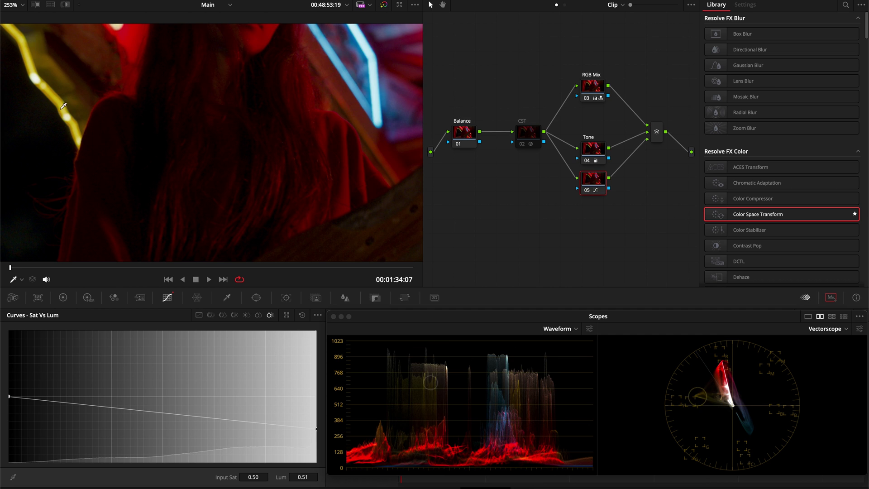
pyautogui.scroll(-5, 309, 195)
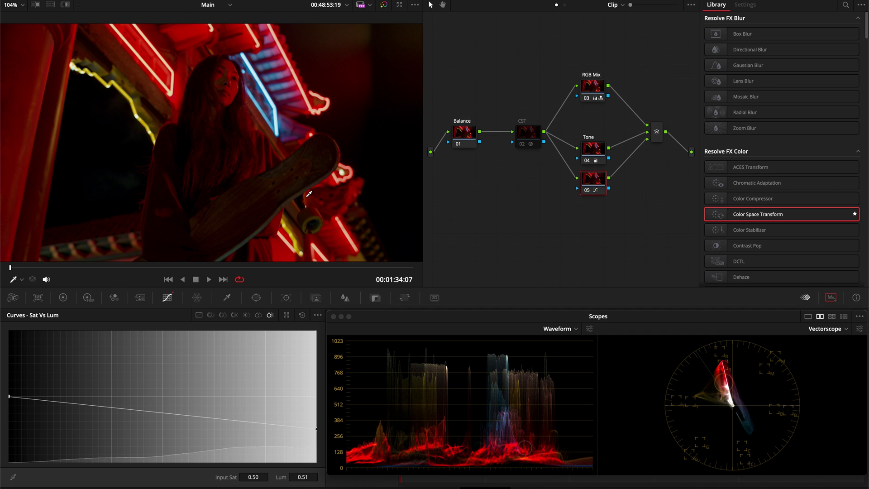
pyautogui.press('Down')
pyautogui.press('Down')
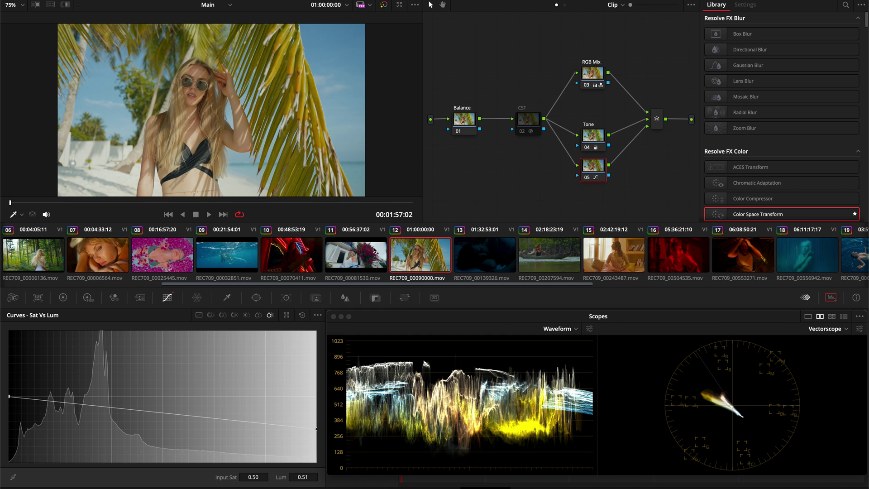
pyautogui.click(294, 261)
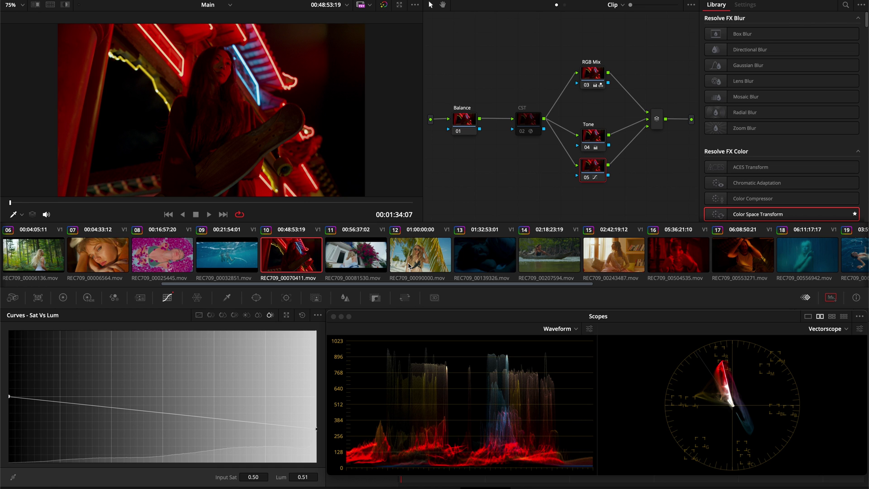
pyautogui.click(409, 265)
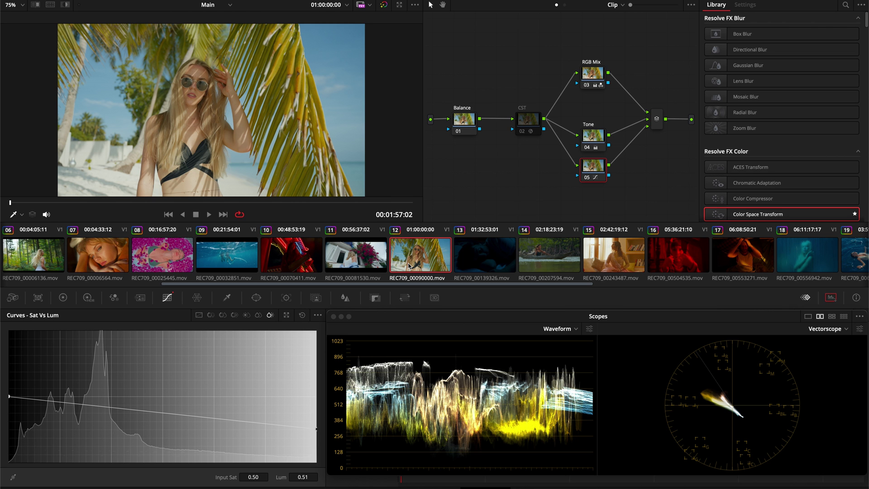
pyautogui.hscroll(5, 409, 265)
# Bring up the red umbrella forest clip with its four-node grade.
pyautogui.click(581, 262)
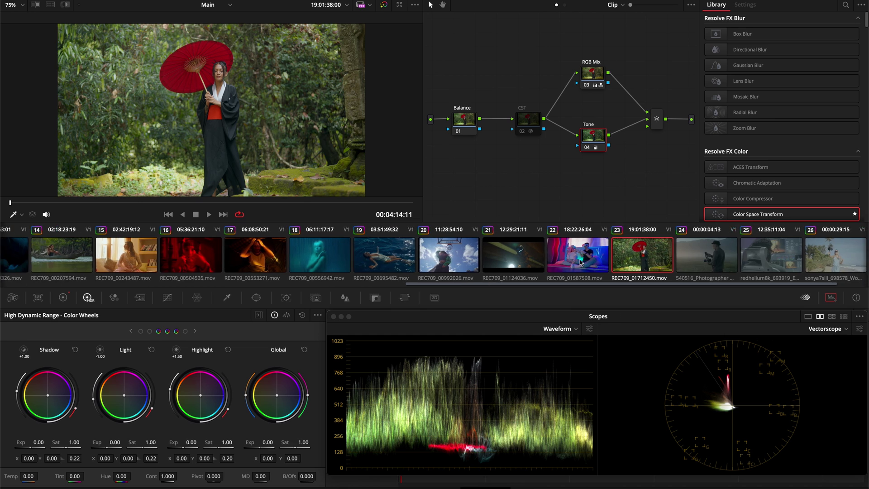
pyautogui.hscroll(-10, 169, 264)
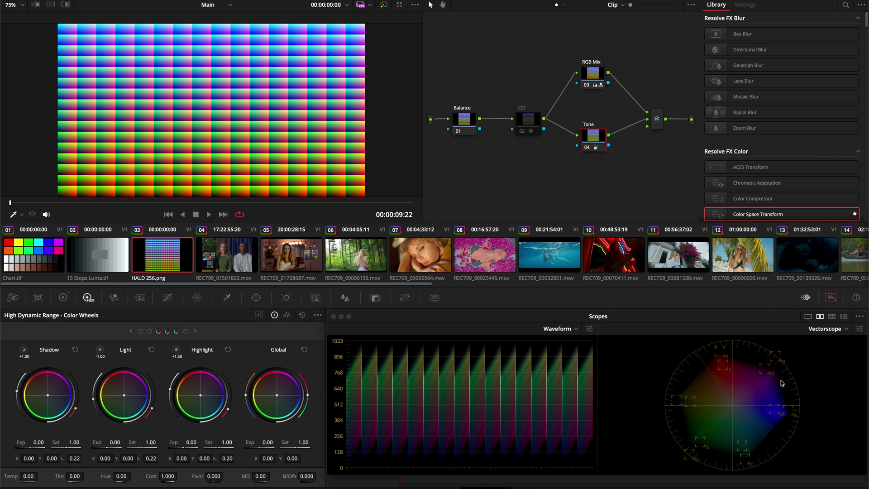
# Switch Scopes to a single full-size vectorscope and move the window higher.
pyautogui.click(807, 316)
pyautogui.moveTo(773, 318)
pyautogui.mouseDown()
pyautogui.moveTo(764, 226)
pyautogui.moveTo(769, 160)
pyautogui.mouseUp()
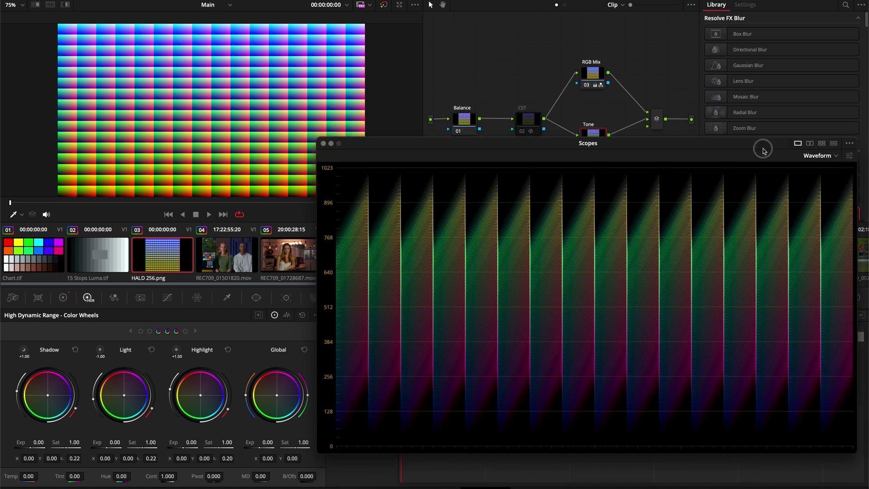
pyautogui.click(821, 169)
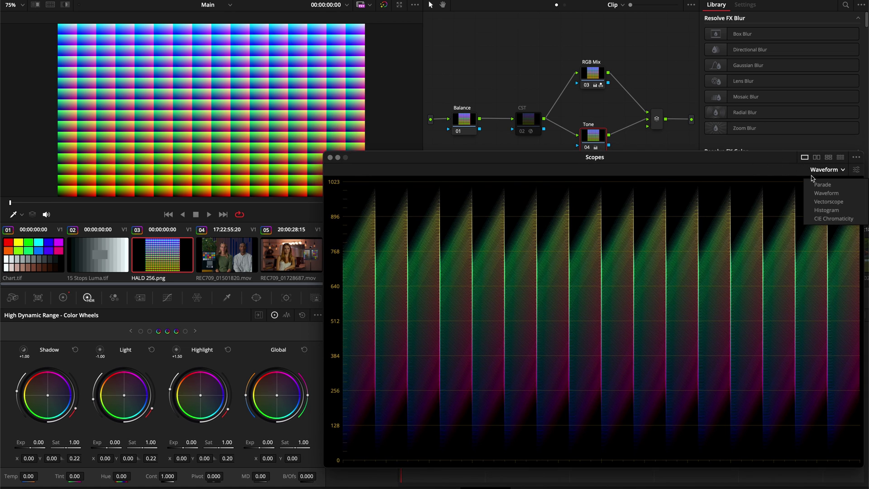
pyautogui.click(820, 200)
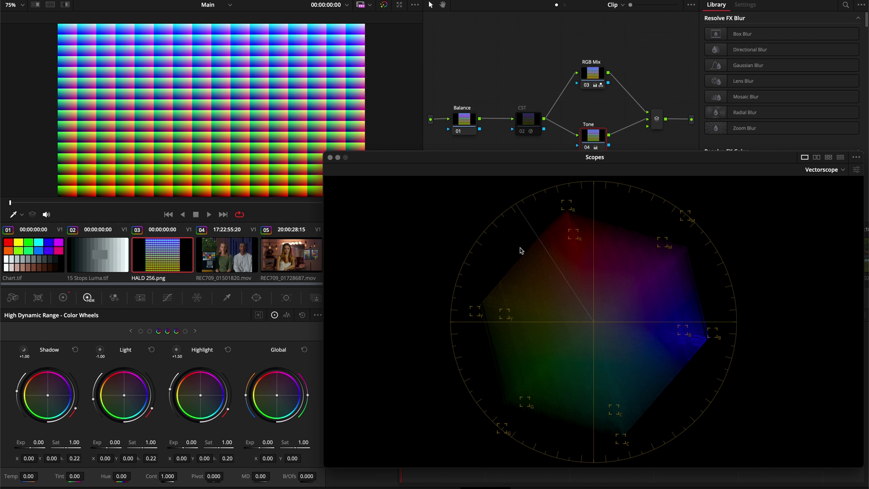
# Bypass the whole grade and re-enable it to compare the HALD chart's vectorscope trace.
pyautogui.hotkey('shift', 'd')
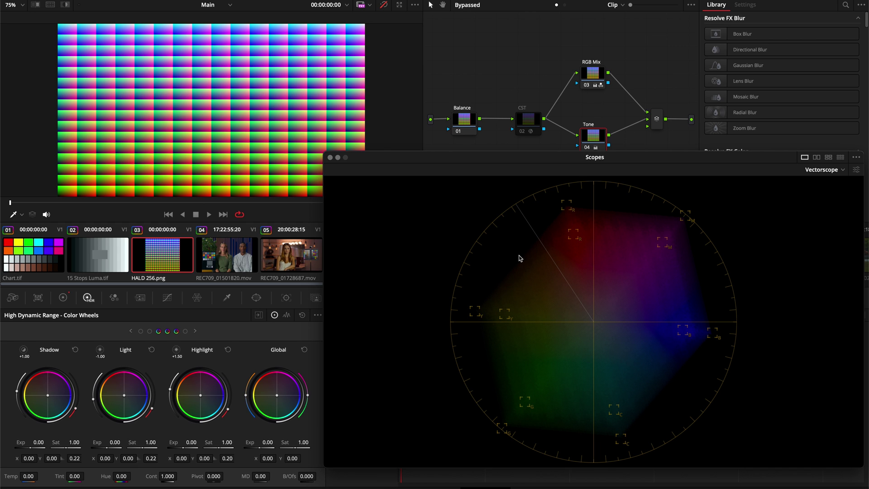
pyautogui.hotkey('shift', 'd')
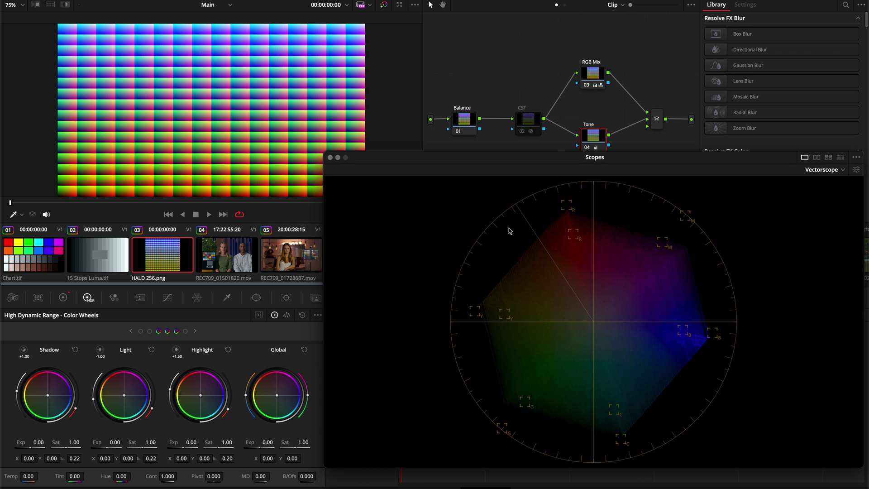
pyautogui.click(593, 77)
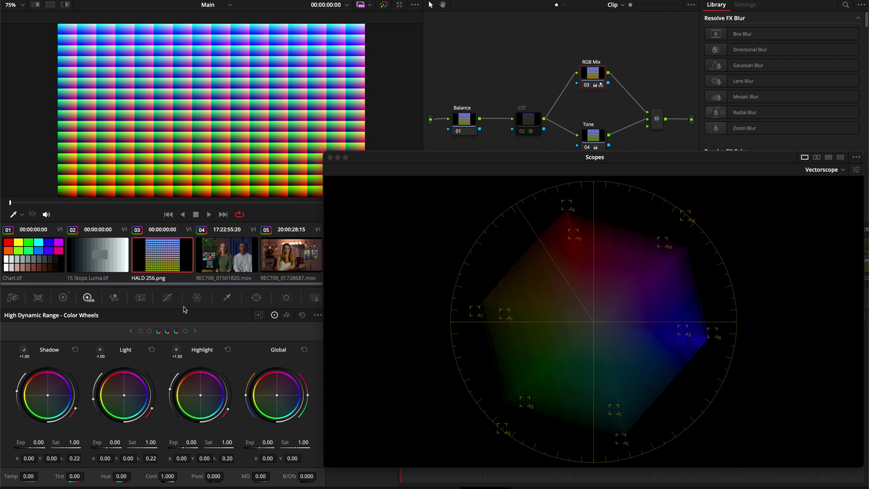
pyautogui.click(167, 297)
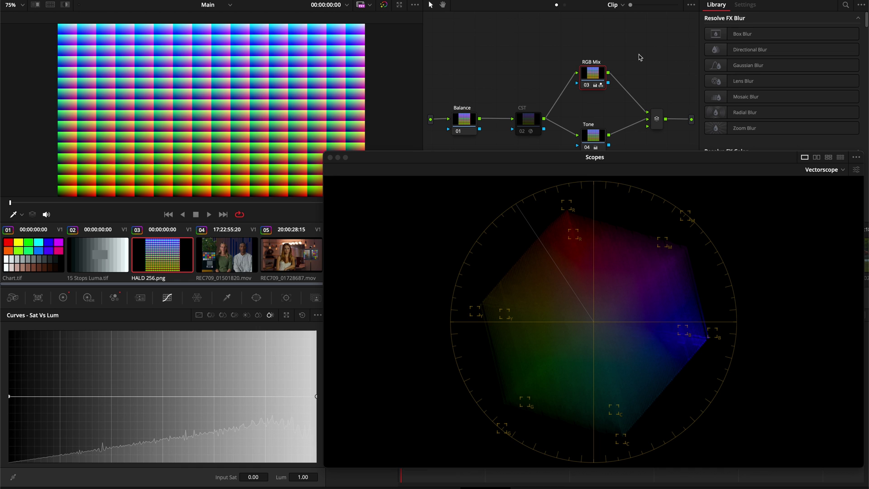
pyautogui.click(258, 314)
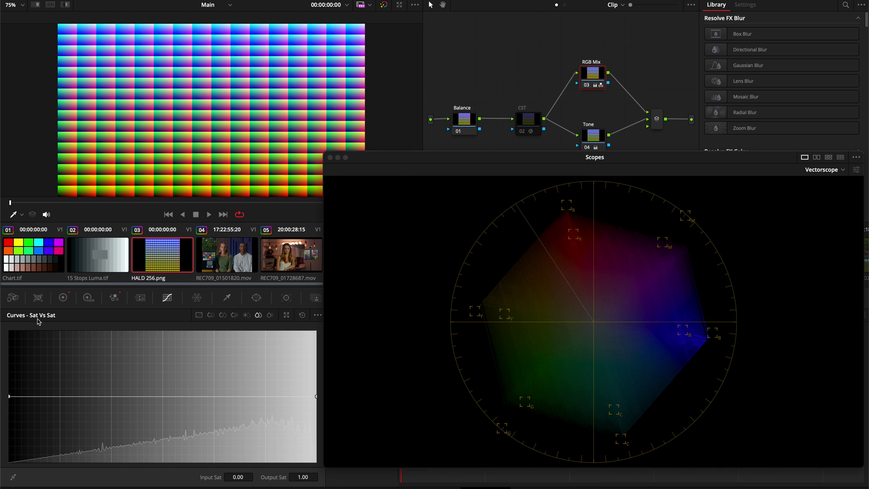
pyautogui.click(315, 399)
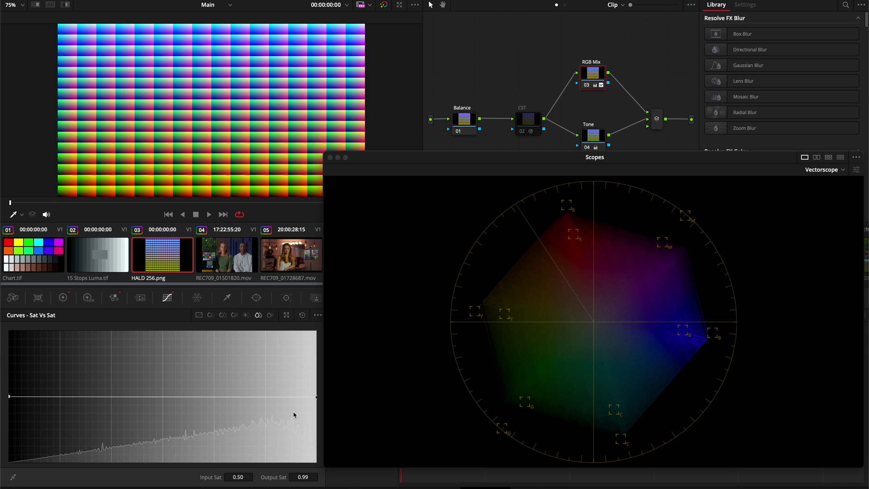
pyautogui.moveTo(317, 401); pyautogui.dragTo(316, 402)
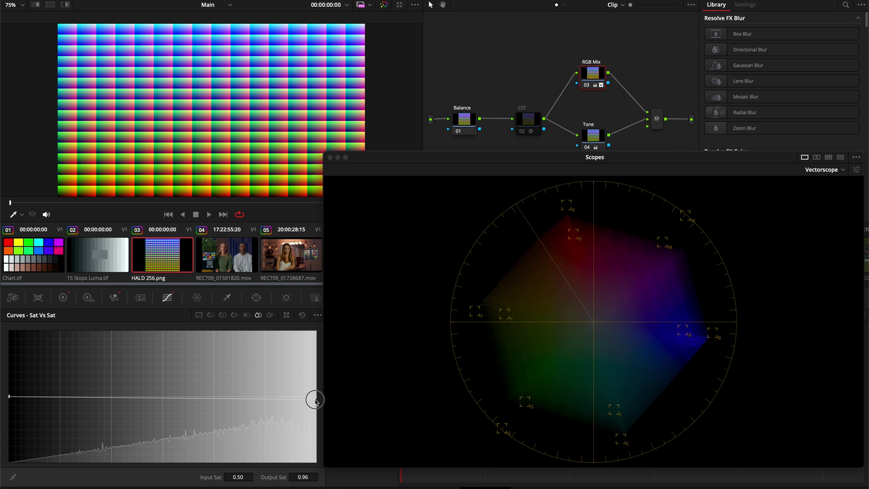
pyautogui.moveTo(316, 400); pyautogui.dragTo(315, 400)
pyautogui.click(303, 317)
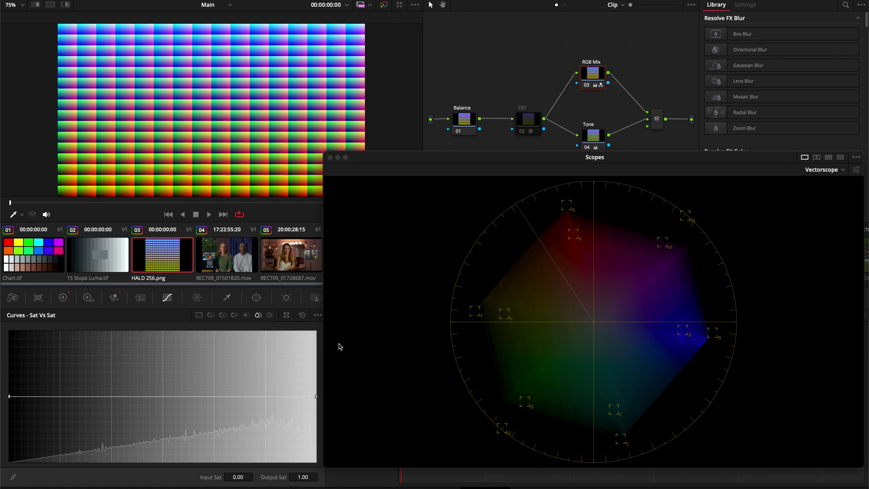
pyautogui.hotkey('ctrl', 'z')
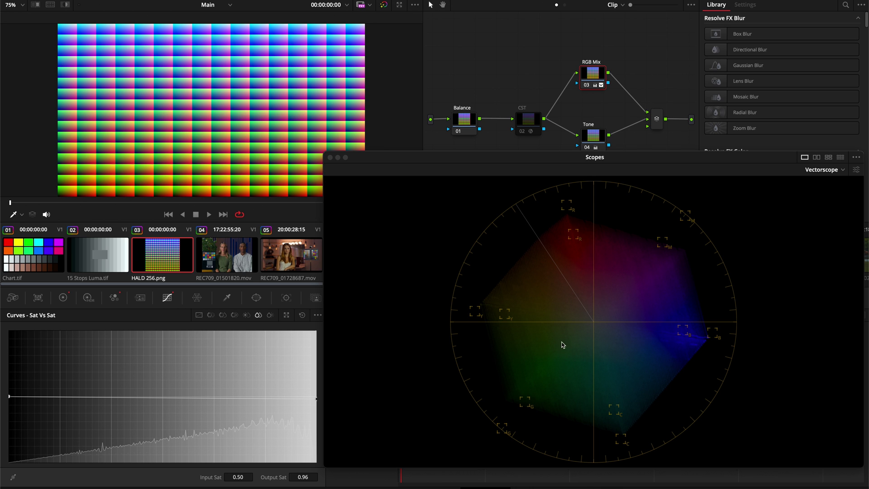
# Shape Sat vs Sat with the right endpoint at zero and a roll-off point near Input Sat 0.22 at 1.00.
pyautogui.moveTo(317, 400); pyautogui.dragTo(317, 462)
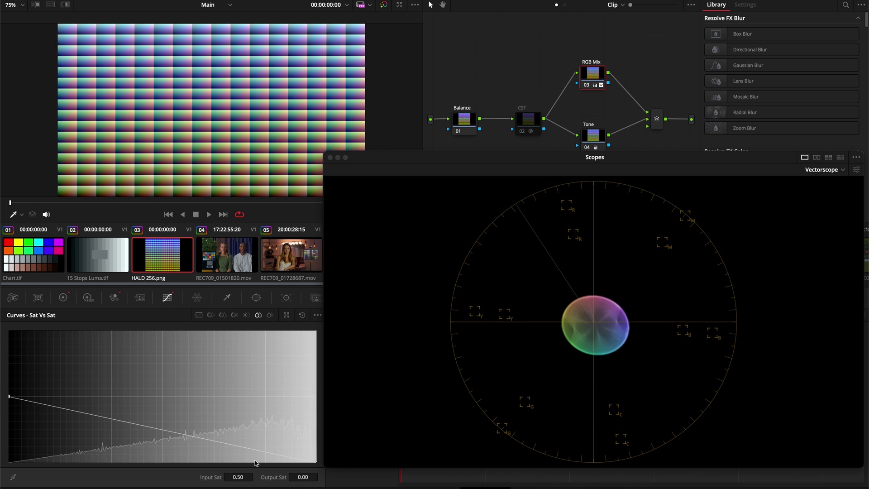
pyautogui.moveTo(204, 440)
pyautogui.mouseDown()
pyautogui.moveTo(202, 399)
pyautogui.moveTo(213, 462)
pyautogui.mouseUp()
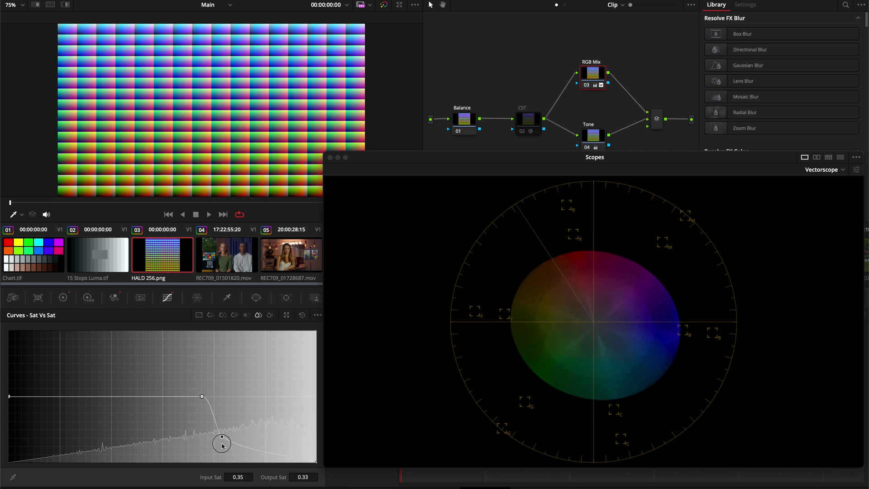
pyautogui.moveTo(202, 396); pyautogui.dragTo(144, 396)
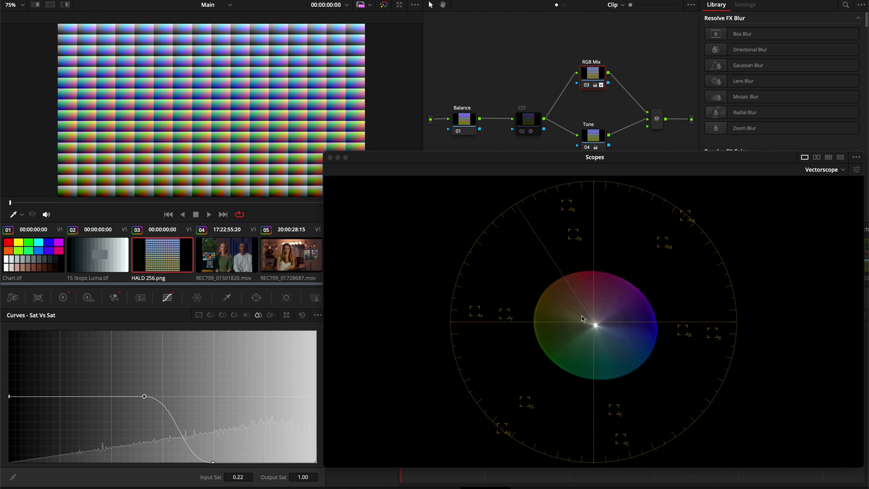
pyautogui.click(547, 294)
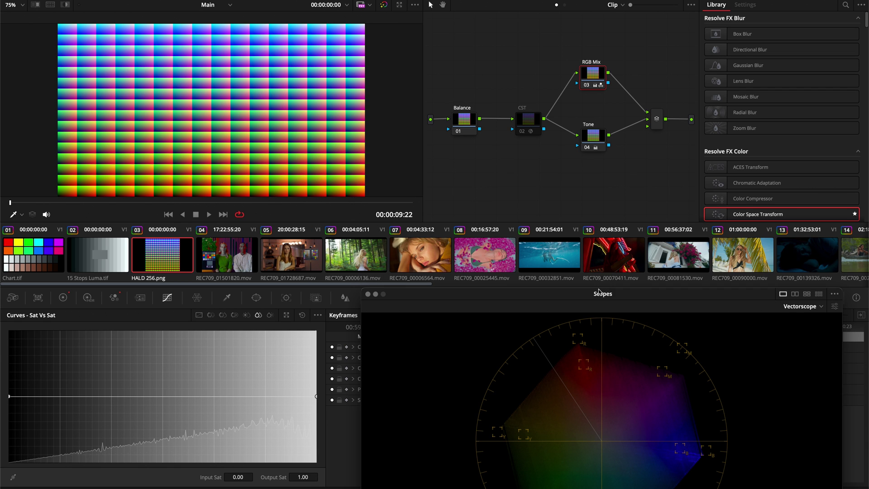
# Lower the Sat vs Sat right endpoint so maximum output saturation reads 0.95.
pyautogui.moveTo(611, 295); pyautogui.dragTo(611, 189)
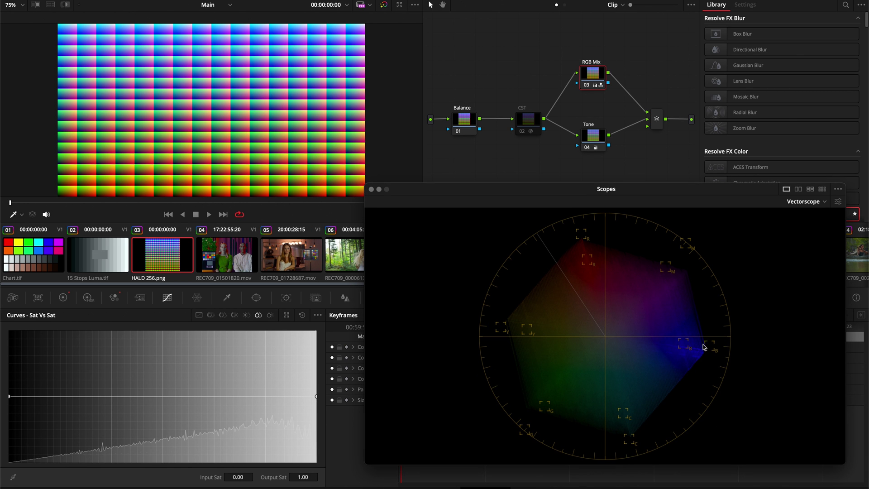
pyautogui.moveTo(317, 396); pyautogui.dragTo(317, 398)
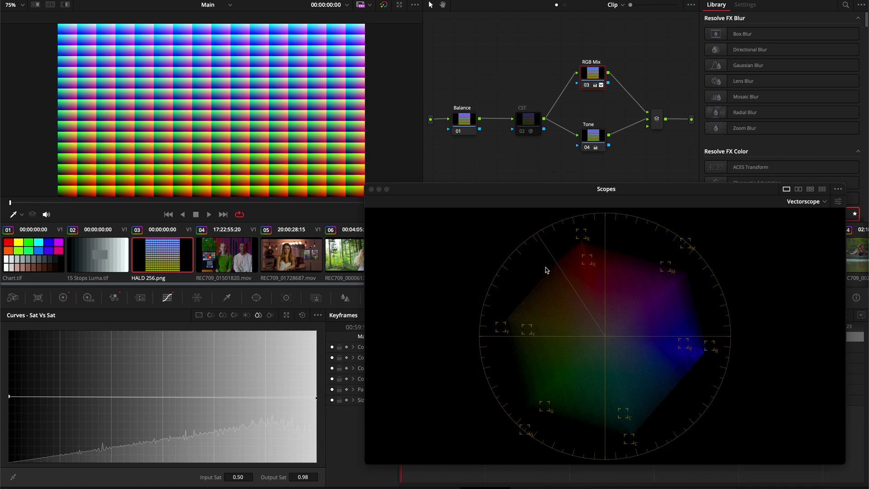
pyautogui.moveTo(316, 397); pyautogui.dragTo(317, 403)
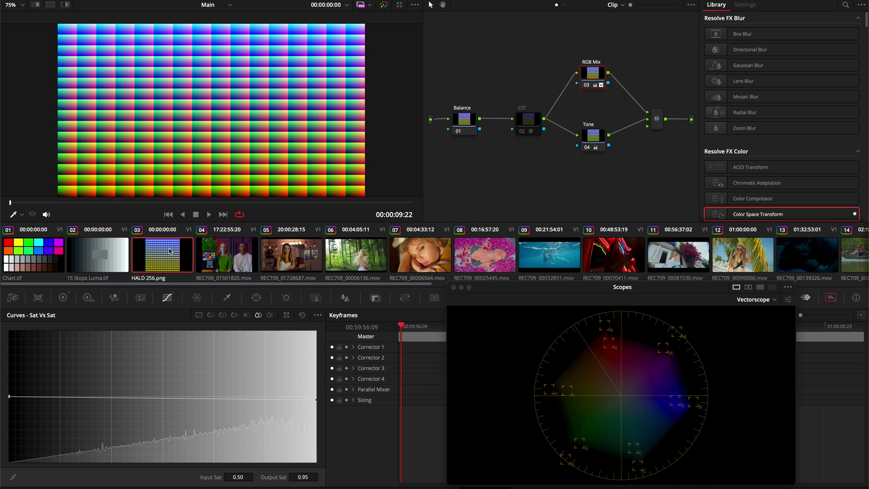
# Generate a 65-point cube LUT from the HALD 256 clip's grade and save it.
pyautogui.rightClick(170, 251)
pyautogui.moveTo(246, 213)
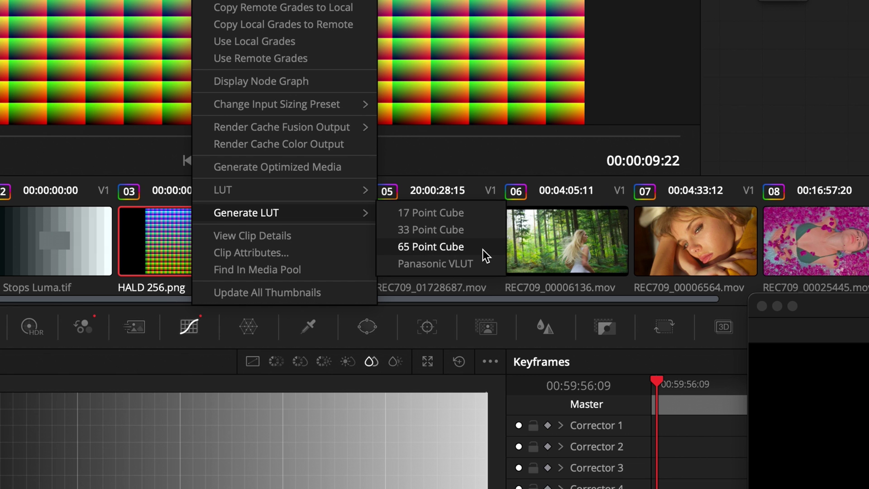
pyautogui.click(482, 249)
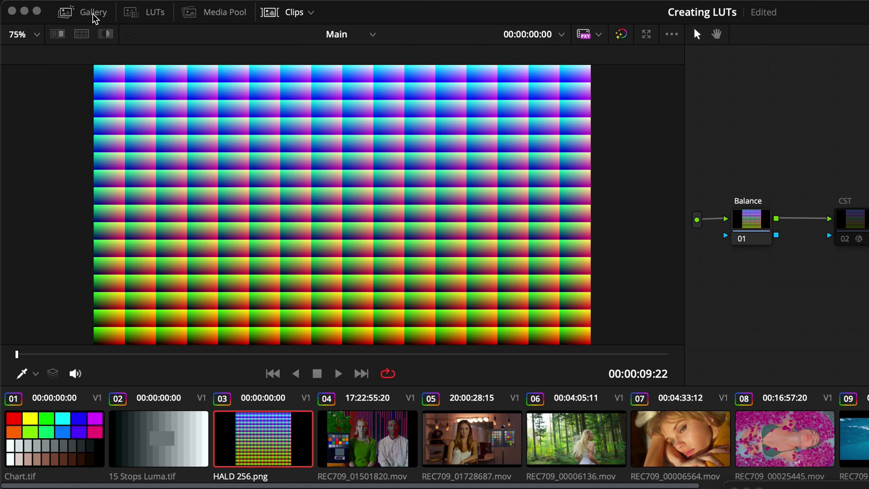
# Add a PowerGrade album in the Gallery and name it MY LUTS.
pyautogui.click(85, 14)
pyautogui.rightClick(61, 94)
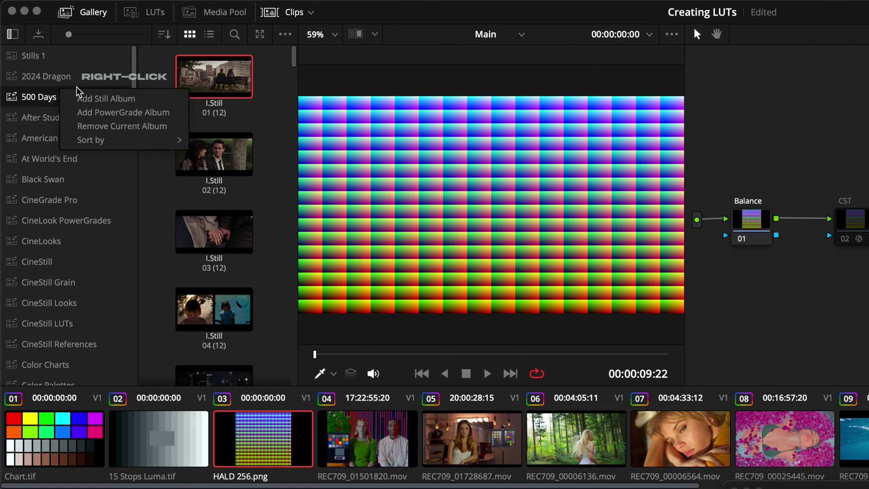
pyautogui.click(123, 112)
pyautogui.doubleClick(27, 364)
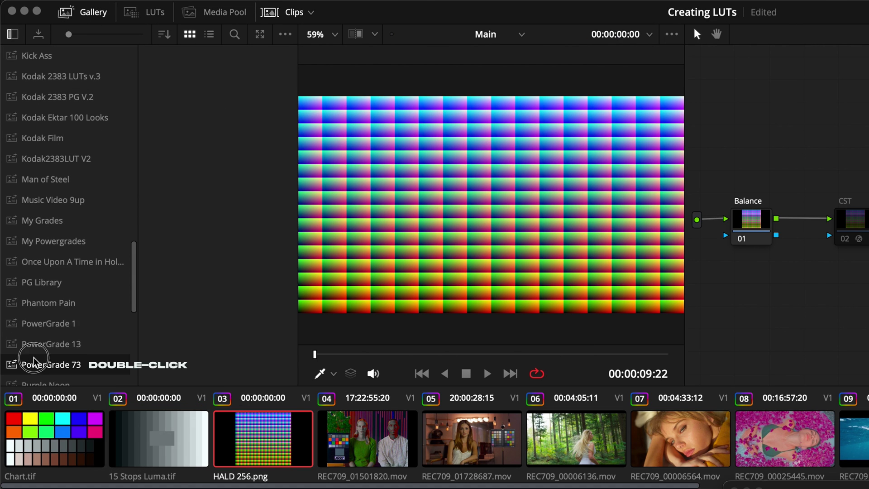
pyautogui.write('MY LUTS')
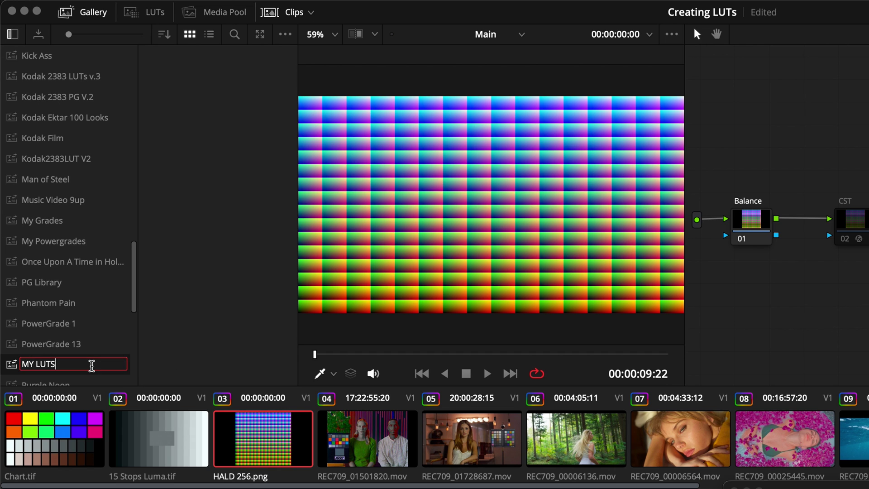
pyautogui.press('Return')
# Grab a still of the grade into the album, labelled MY LUT v.1.0.
pyautogui.rightClick(492, 139)
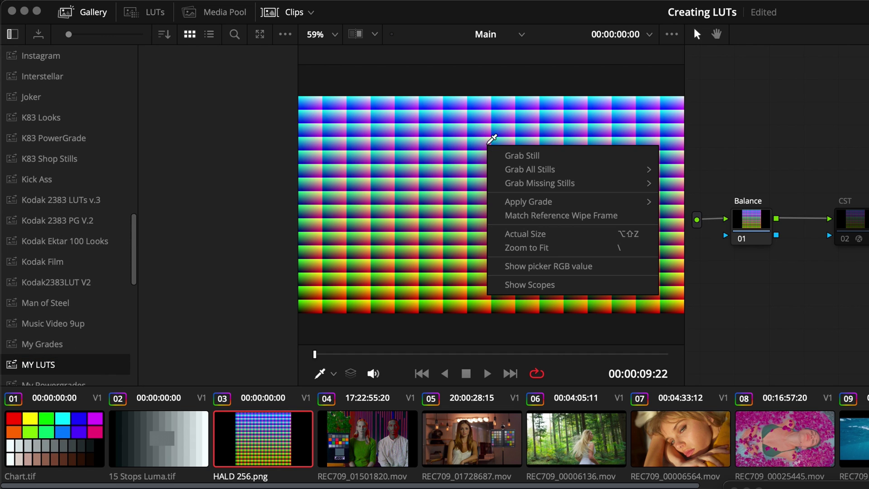
pyautogui.click(521, 159)
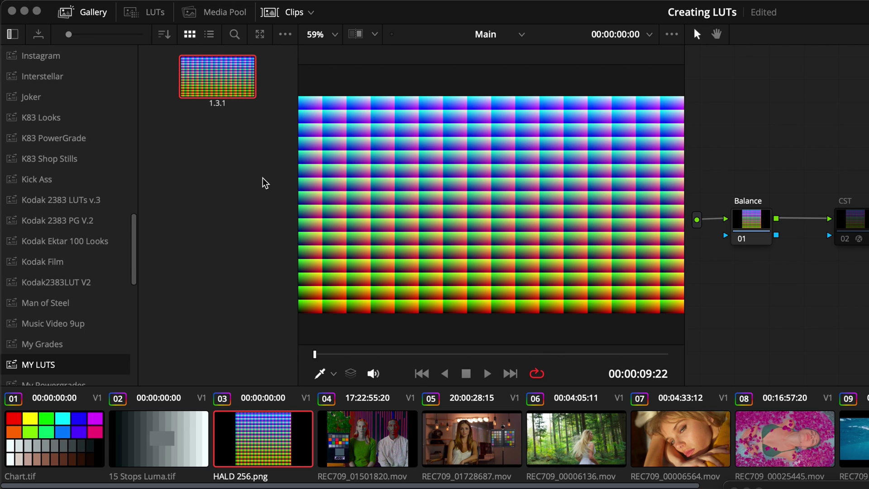
pyautogui.write('MY LUT ')
pyautogui.write('v')
pyautogui.write('.1.0')
pyautogui.press('Return')
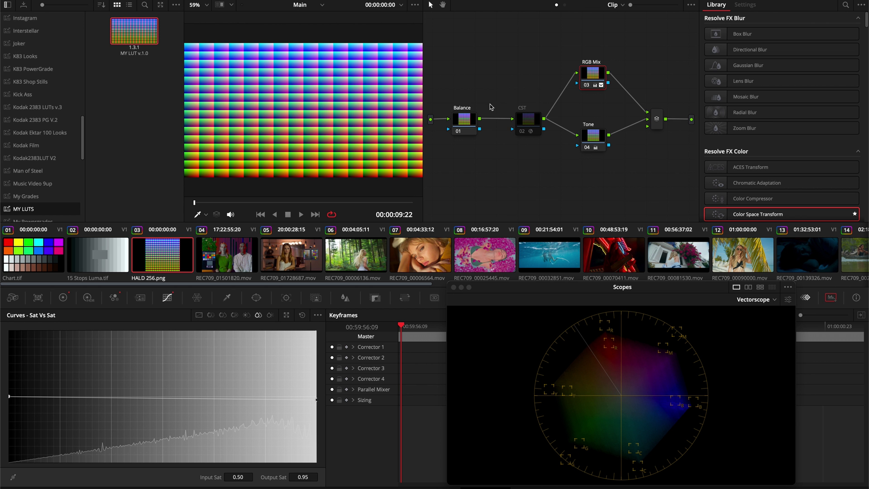
# Reset all grades and nodes, then reapply the MY LUT v.1.0 still's full node tree.
pyautogui.rightClick(491, 106)
pyautogui.click(529, 188)
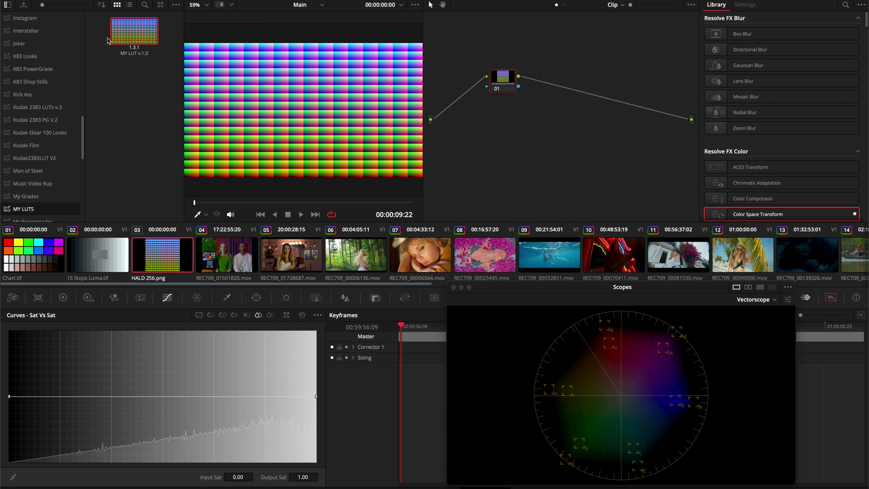
pyautogui.middleClick(113, 39)
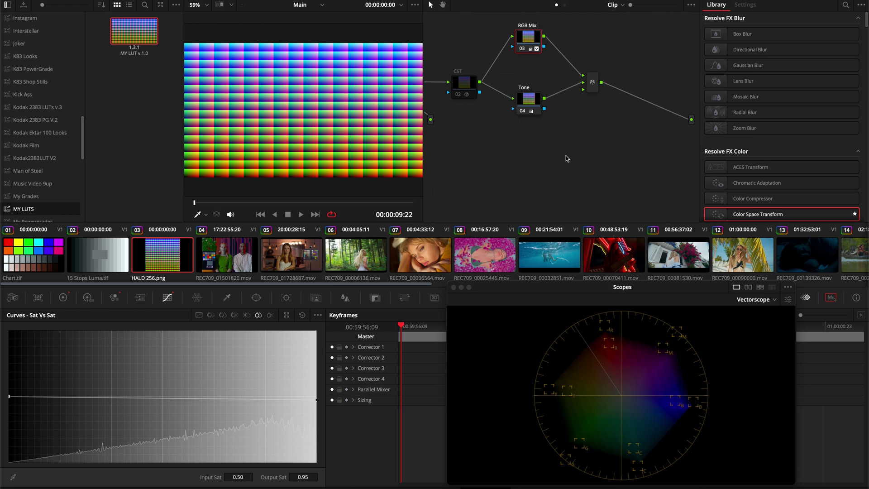